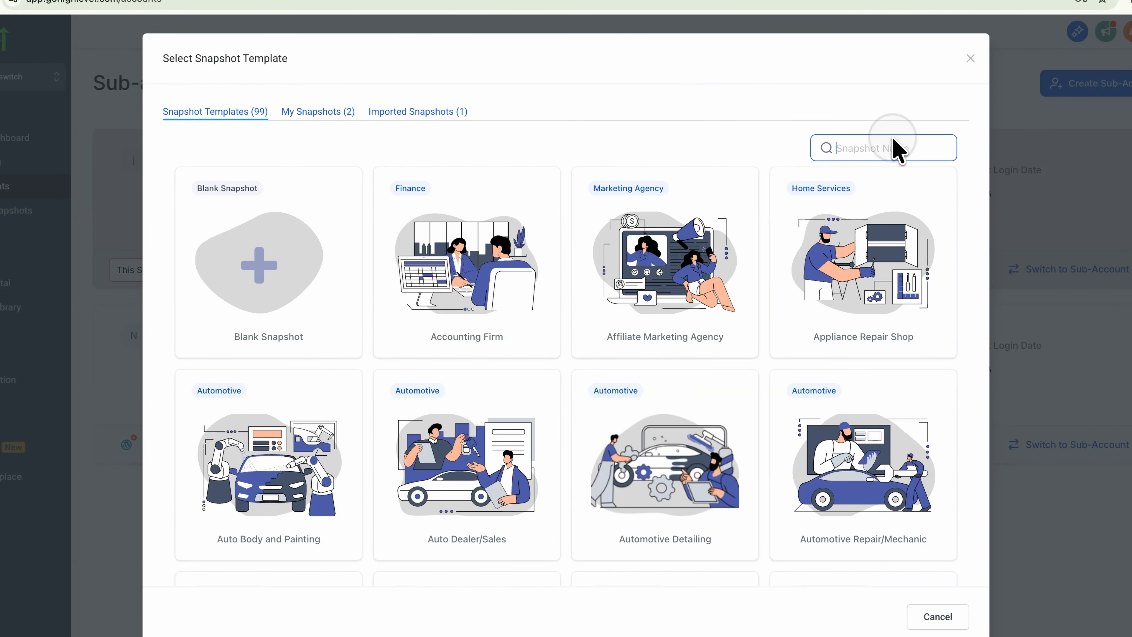
- Pick the Business Coaching snapshot and choose to enter the business details manually
text(coach)
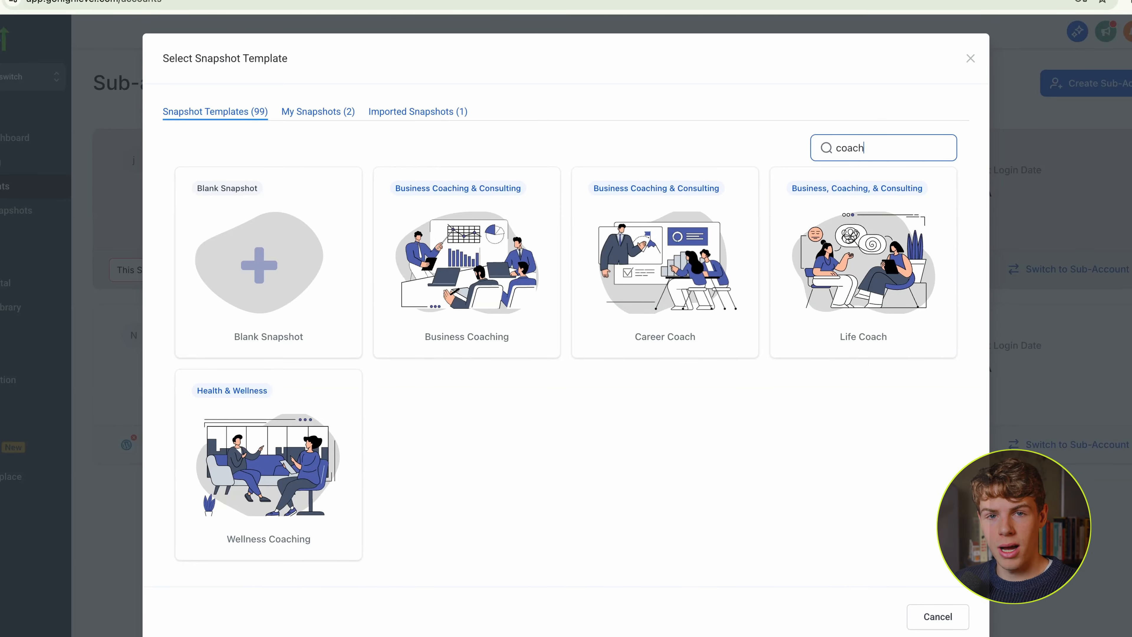
click(455, 289)
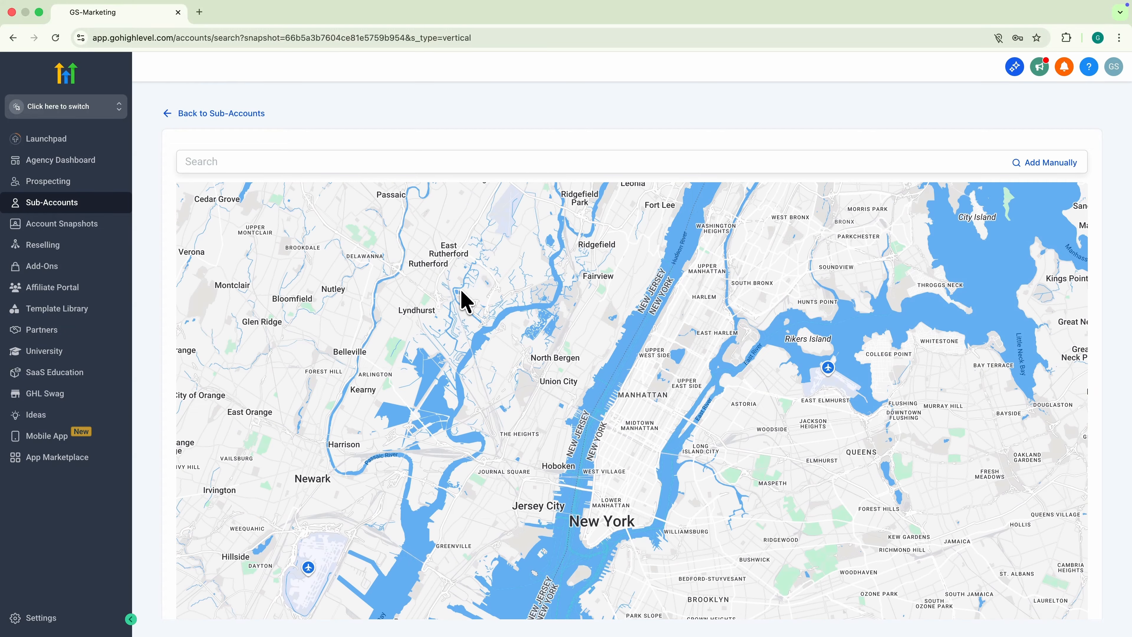
click(1049, 163)
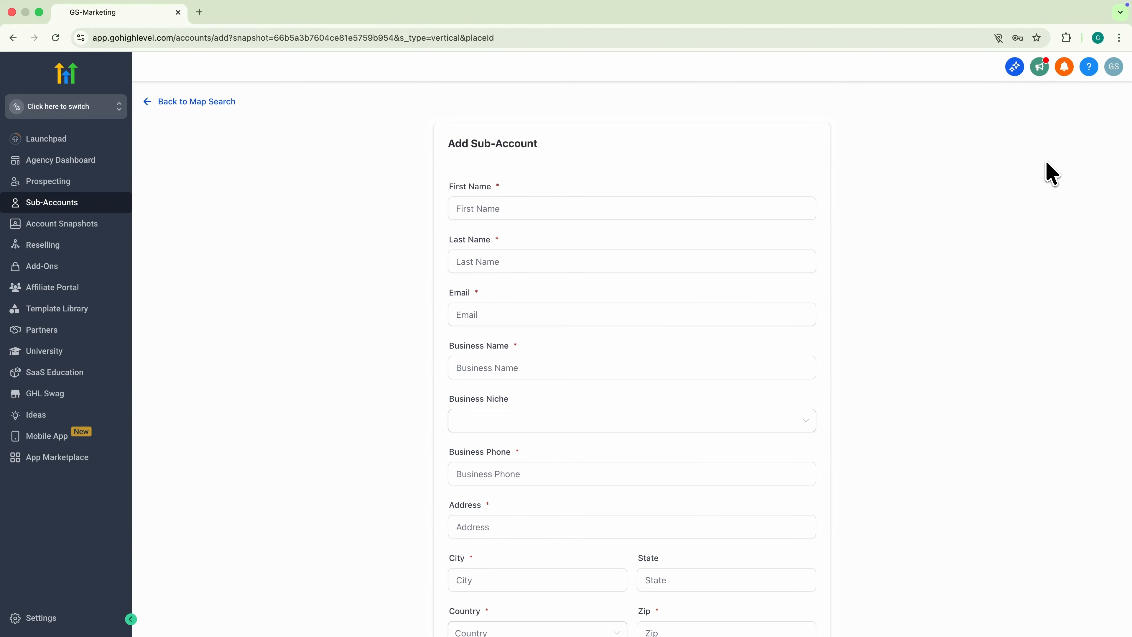
- Fill in the owner's first name, last name and e-mail address
click(632, 208)
key(Tab)
key(Tab)
key(Tab)
- Set the time zone to GMT-11:00 Pacific/Midway, create the sub-account and open it
click(478, 488)
scroll(479, 489, down, 2)
click(478, 490)
click(506, 362)
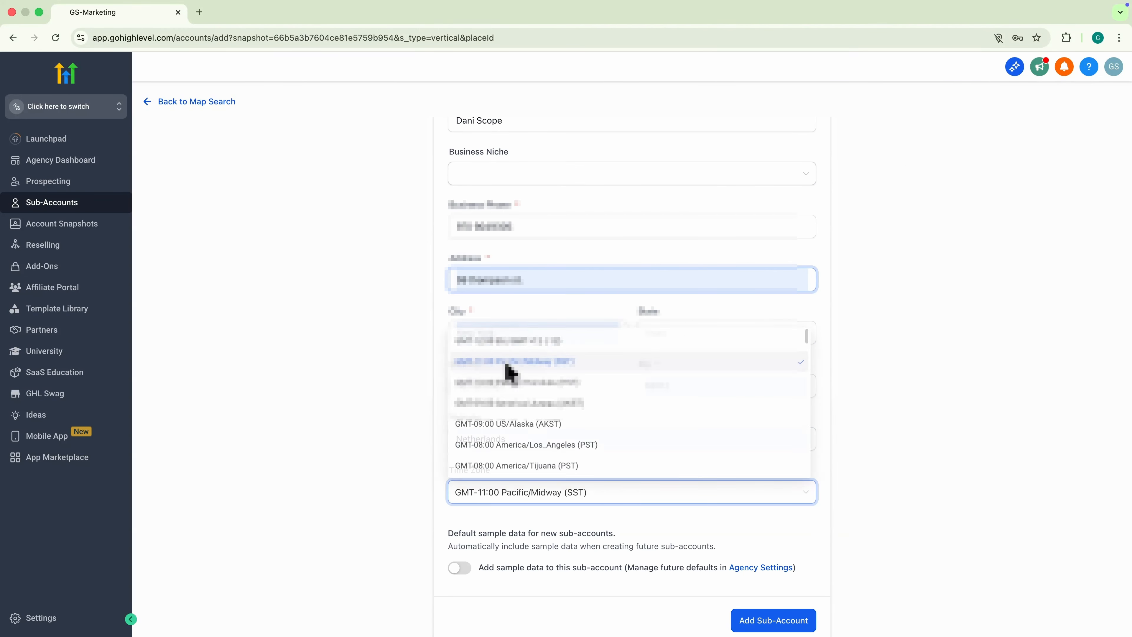
click(776, 621)
click(227, 179)
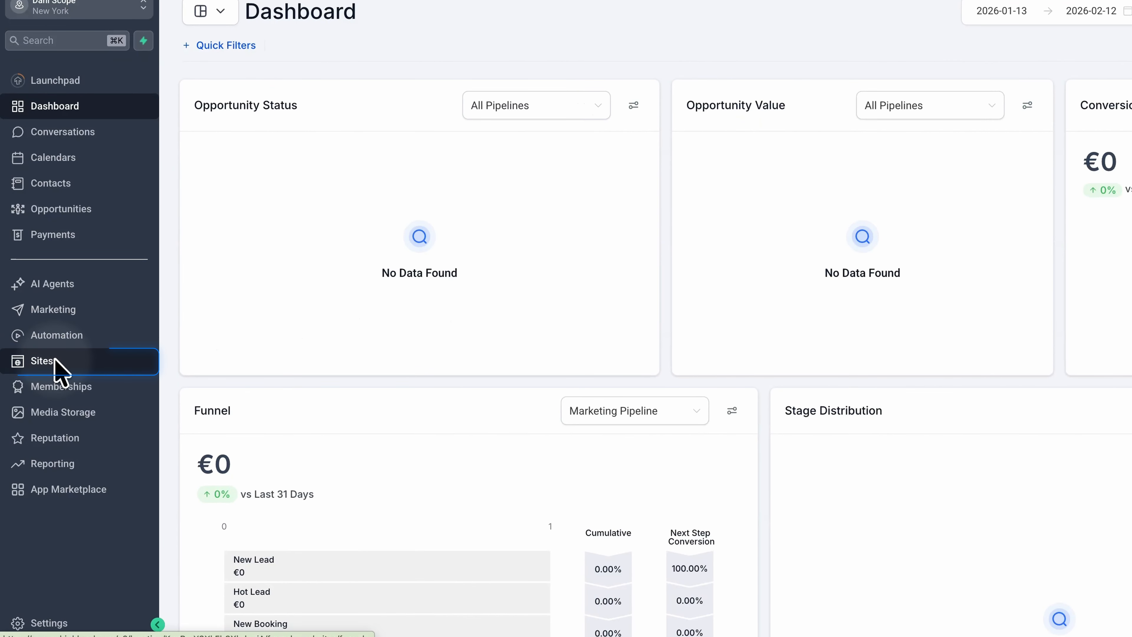
- Start a new funnel from templates rather than AI in the Funnels section
click(57, 366)
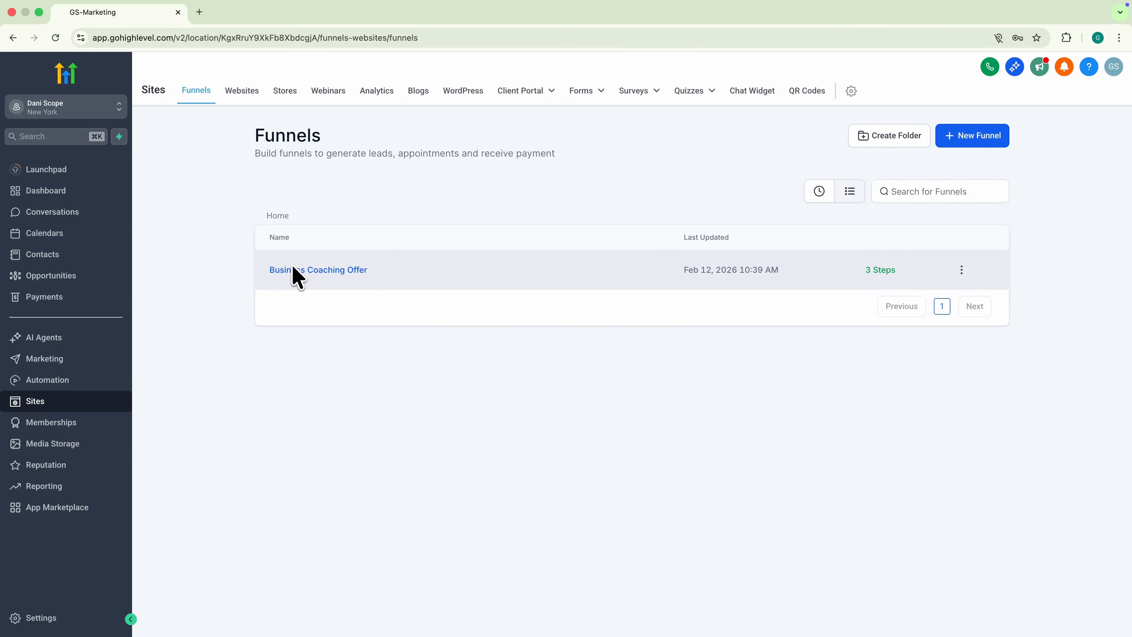
click(972, 148)
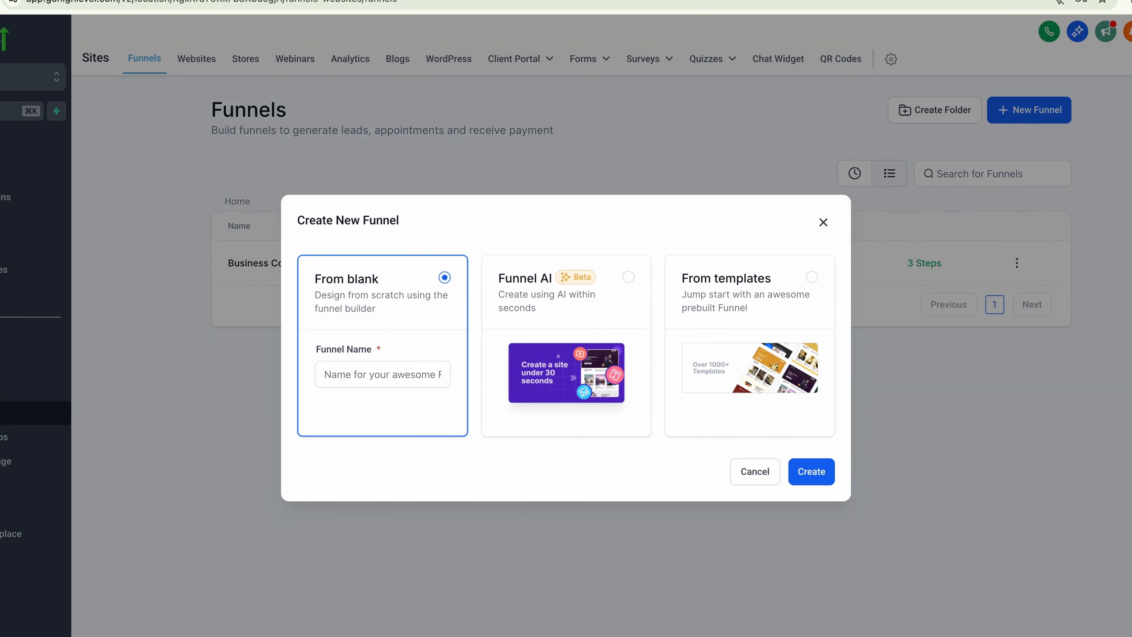
click(561, 280)
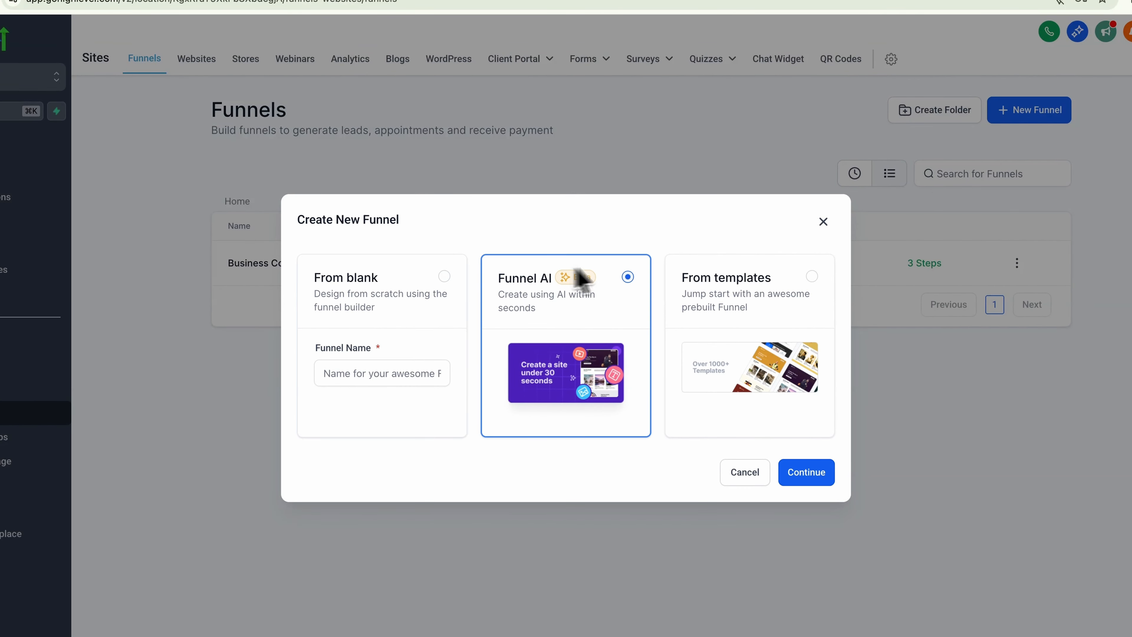
click(762, 257)
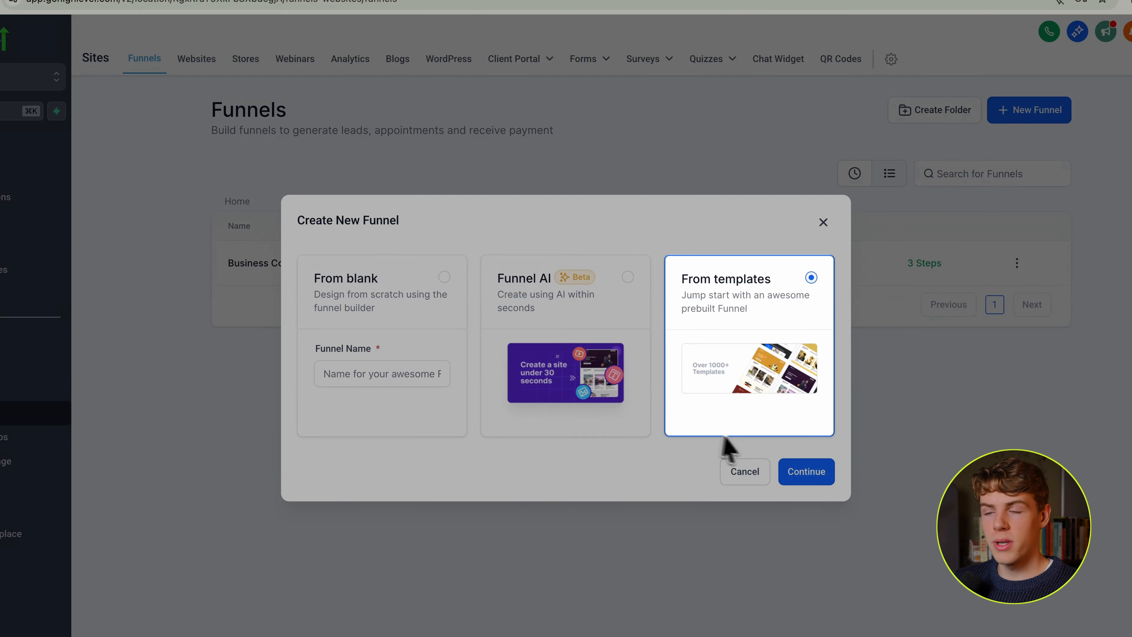
click(804, 473)
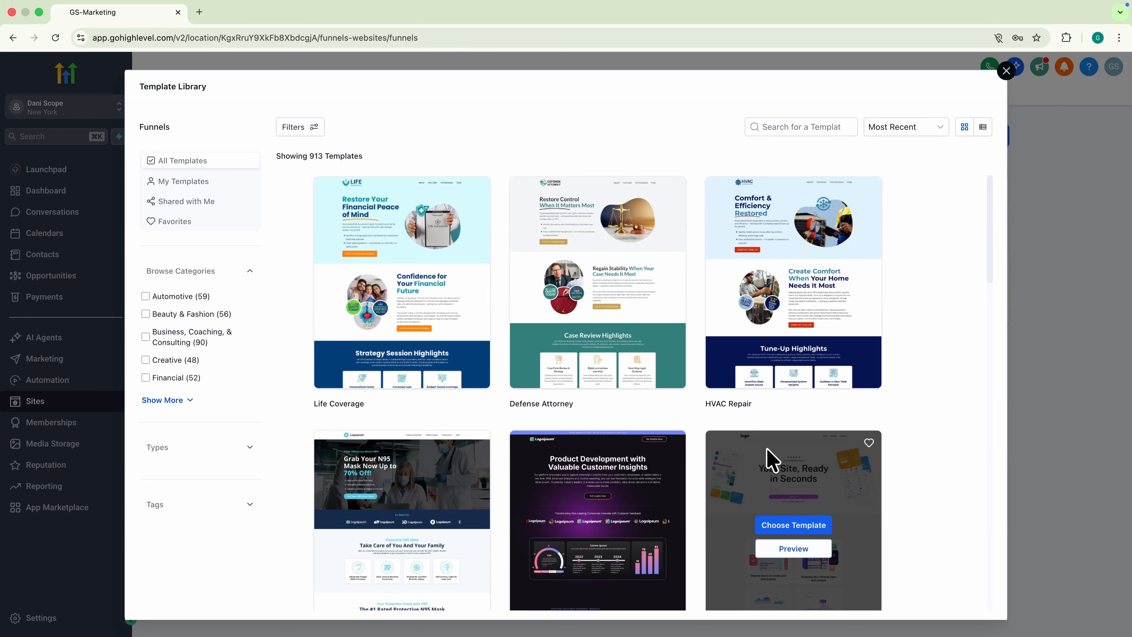
- Filter to Business, Coaching, & Consulting and build the funnel from the Life Coach template
click(157, 337)
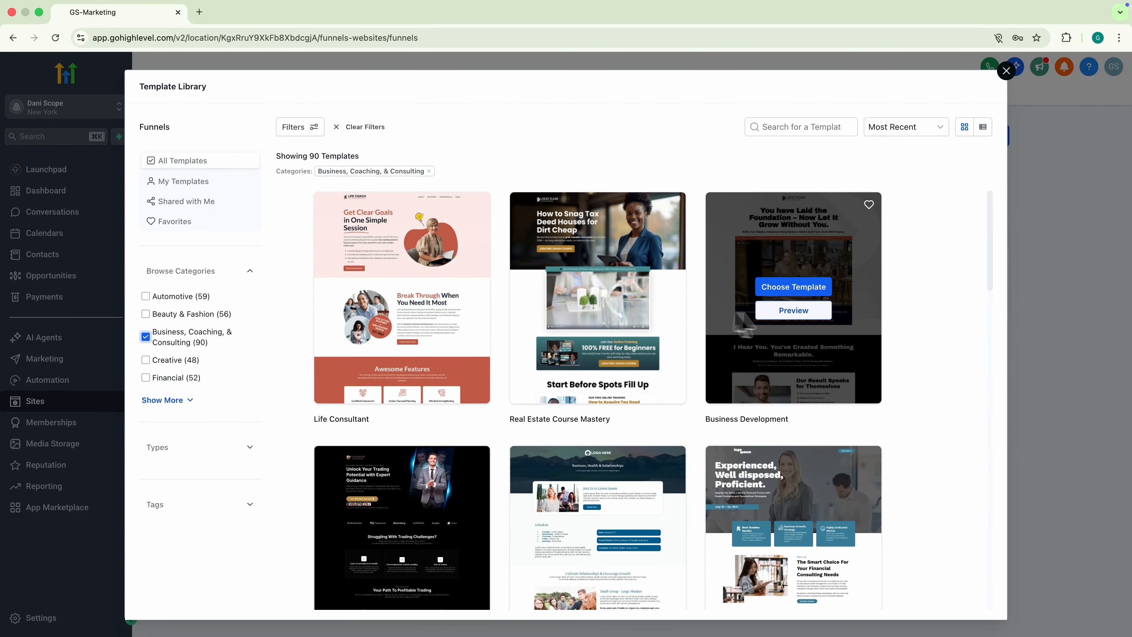
scroll(908, 316, down, 10)
scroll(908, 320, down, 1)
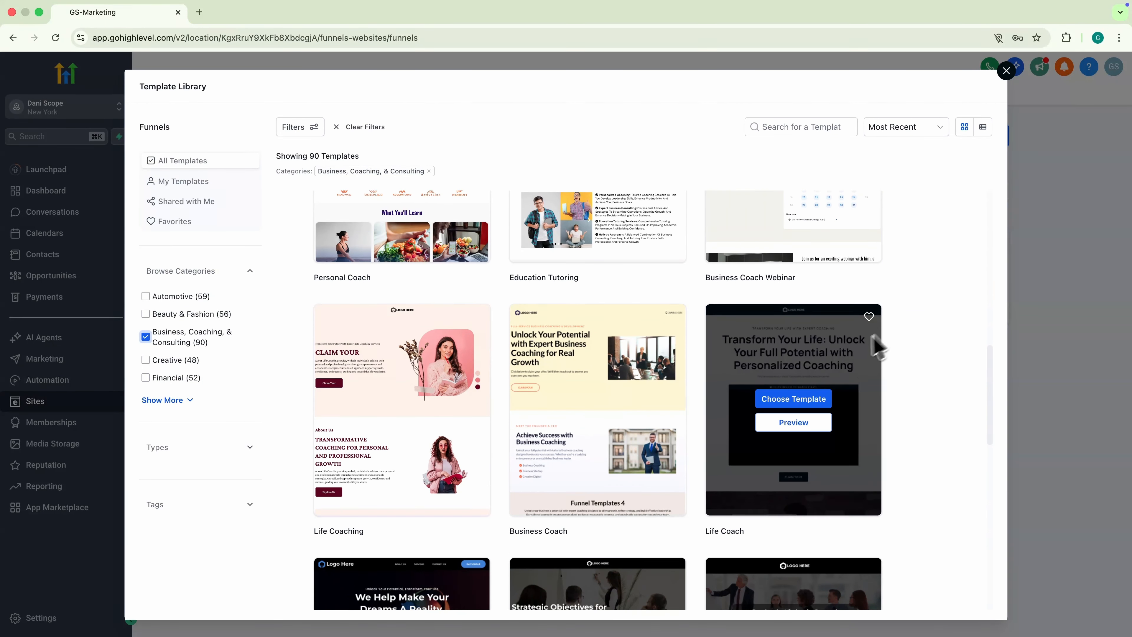
click(793, 399)
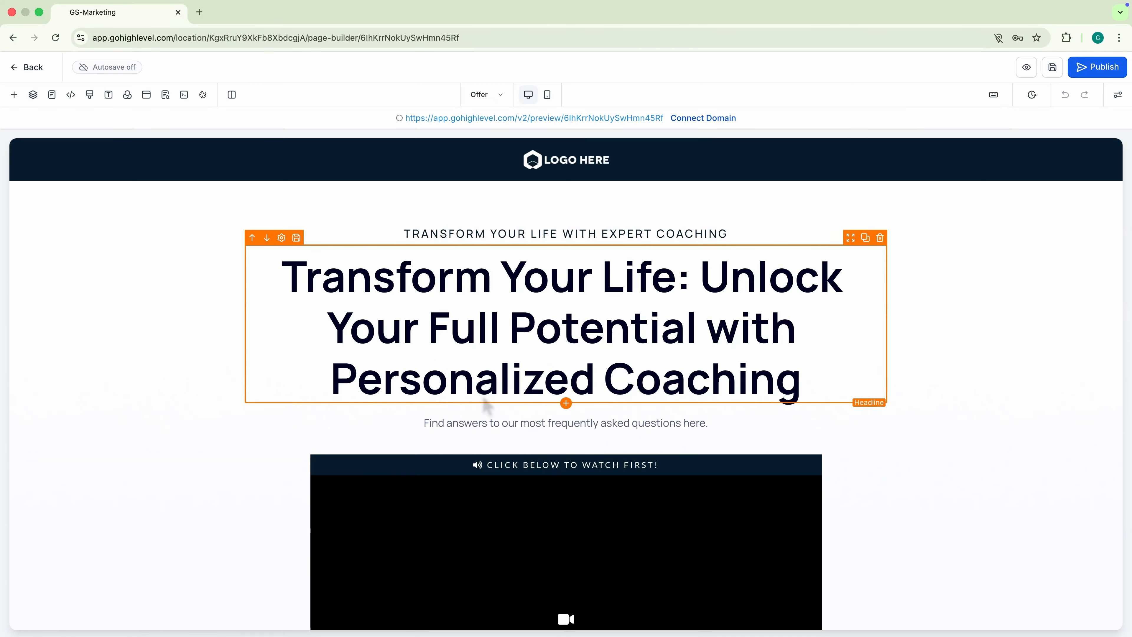
- Replace the headline with 'Book a LinkedIn Optimization Call to Attract Recruiters From Top Companies' in Sansita
triple_click(504, 352)
text(Book a LinkedIn Optimization)
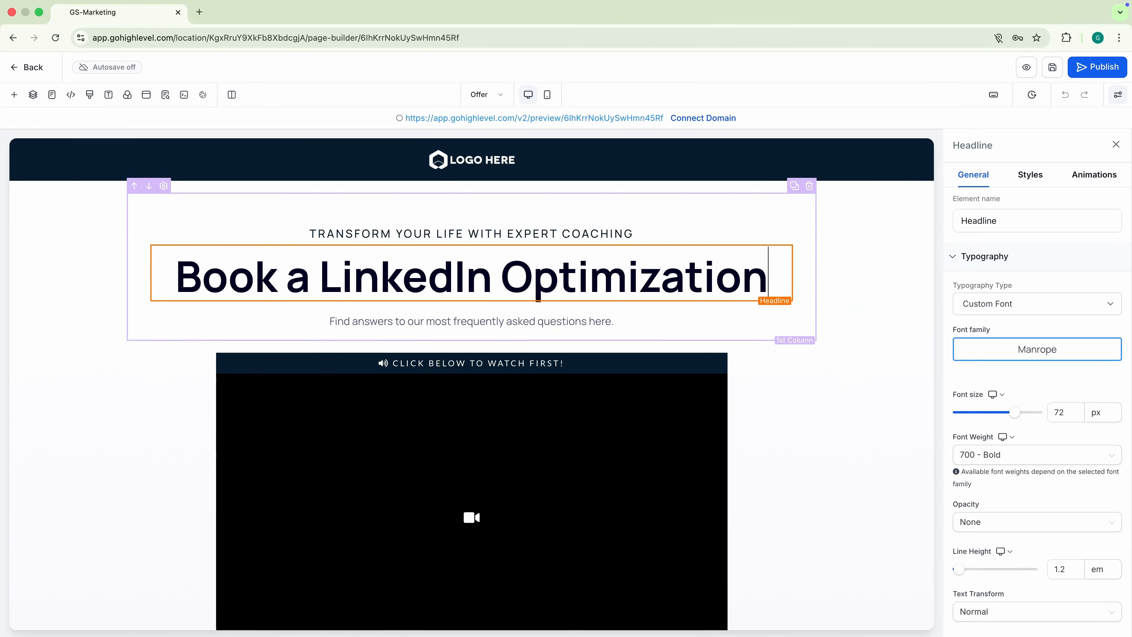
text( Call to Attract Recruiters)
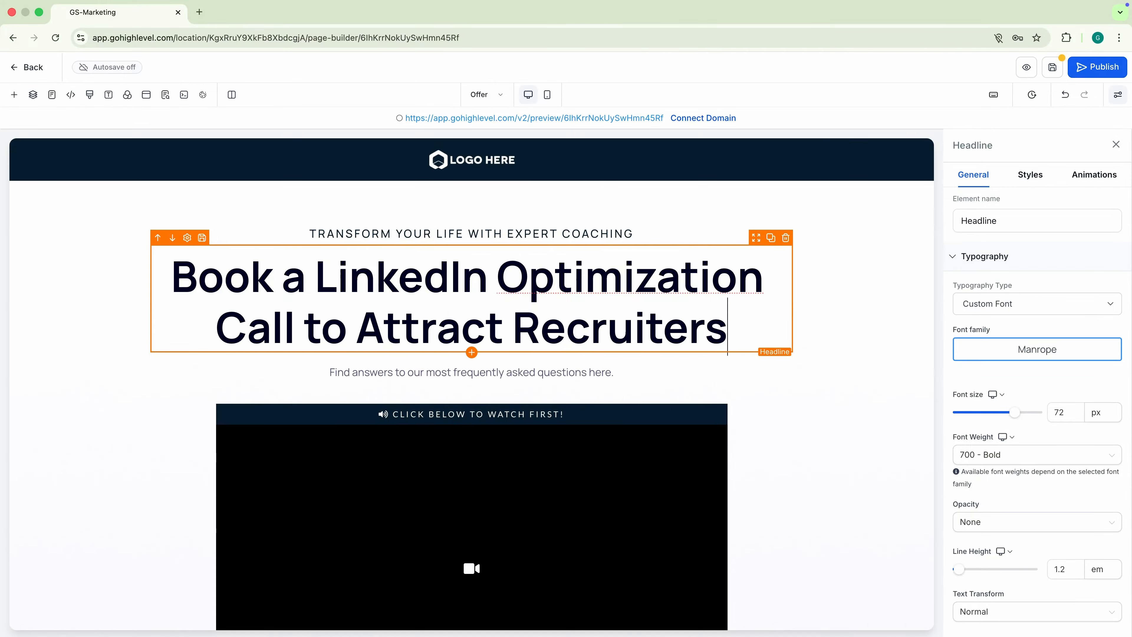
text( From Top Companies)
key(ctrl+a)
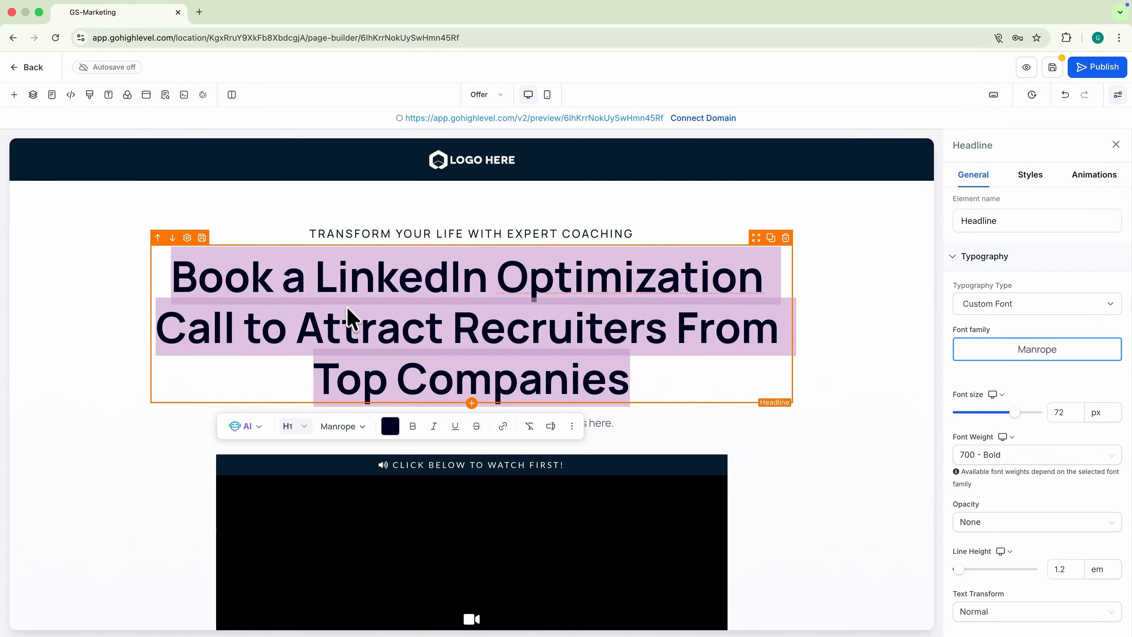
click(343, 426)
text(sansita)
click(353, 496)
- Recolour the key phrases in the headline using the text toolbar colour options
drag(296, 278, 693, 278)
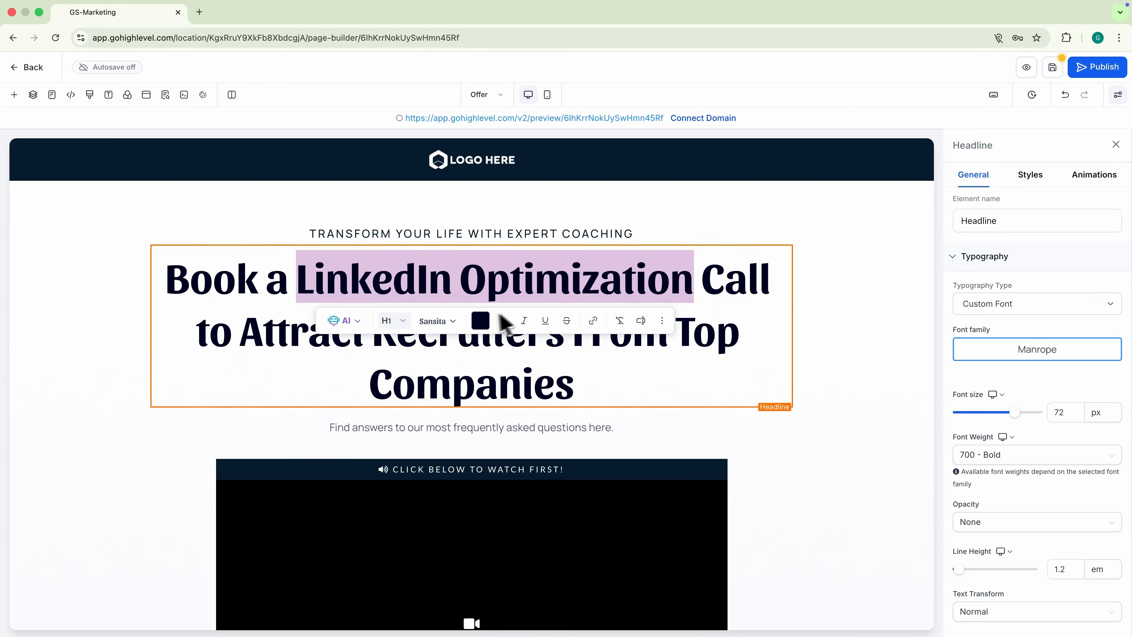
click(480, 321)
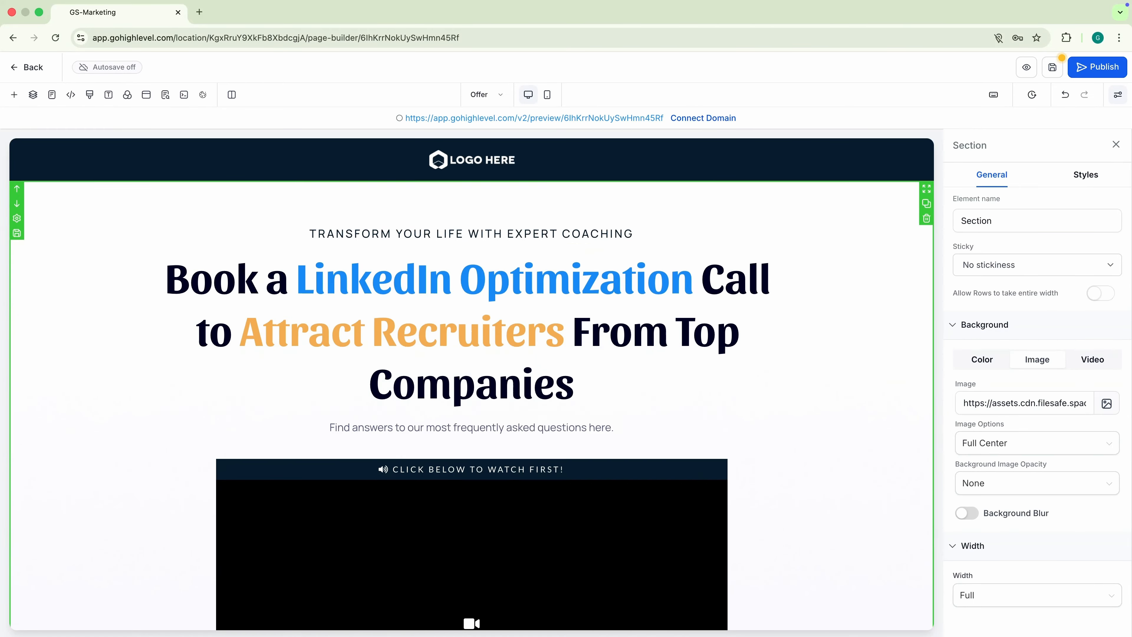
scroll(114, 412, down, 5)
- Set the video block to an uploaded video, using the email domain ghl.mp4 file
click(323, 379)
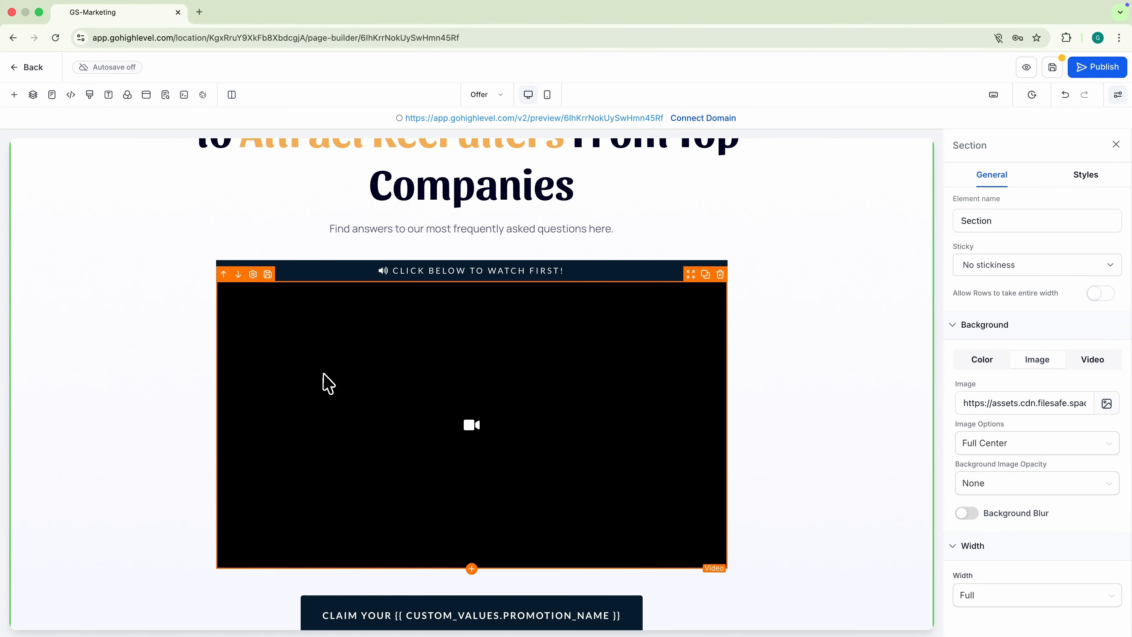
click(1033, 303)
click(998, 375)
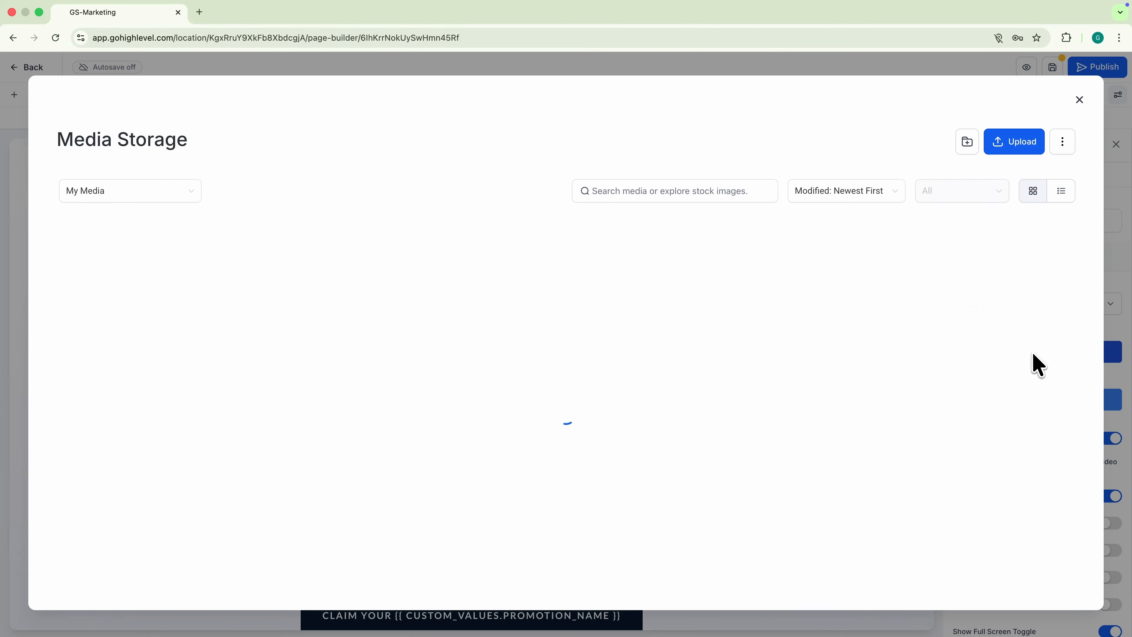
click(1012, 143)
double_click(508, 294)
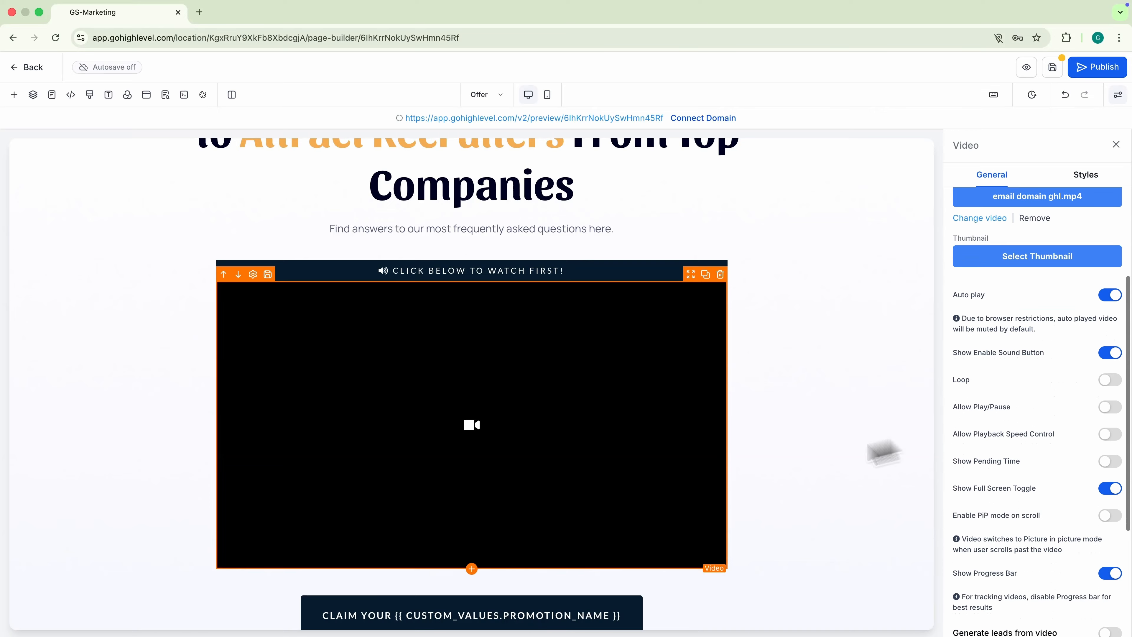
scroll(602, 517, down, 3)
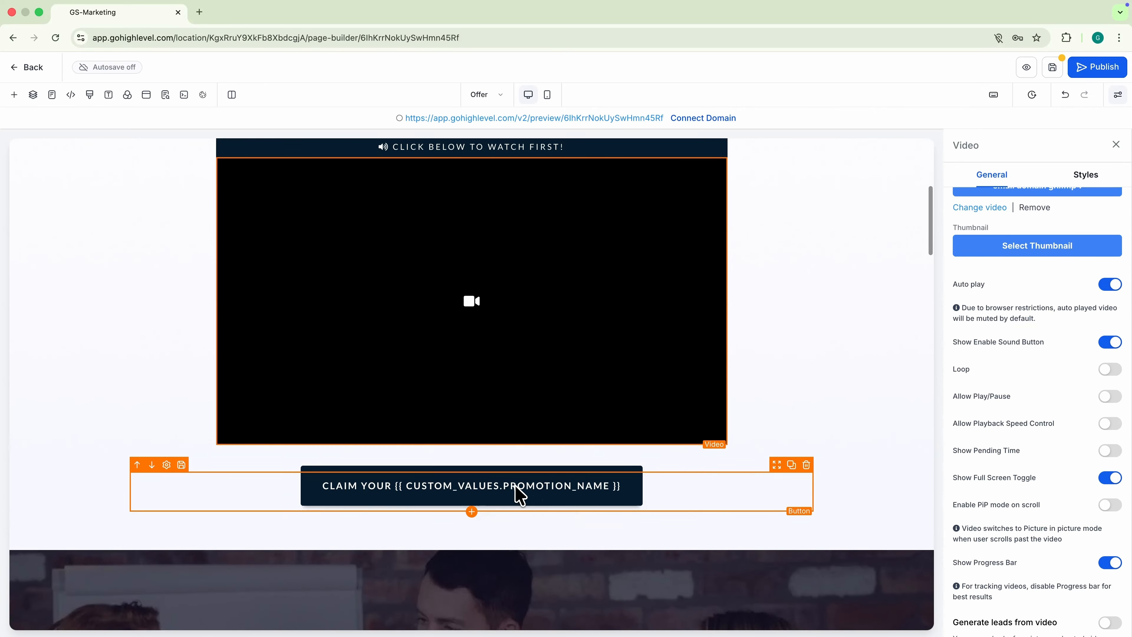
- Set the claim button's click action to Open popup
click(520, 494)
scroll(1023, 491, down, 6)
click(998, 293)
click(988, 287)
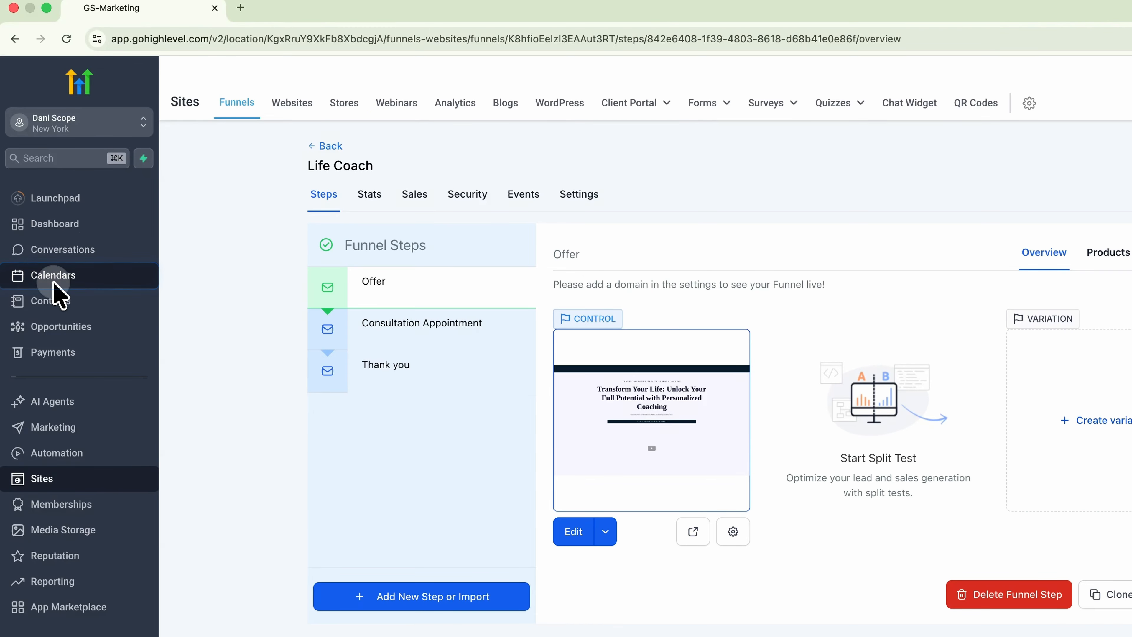
- Connect a Google account under Calendar Settings > Connections and grant Google Calendar access
click(53, 276)
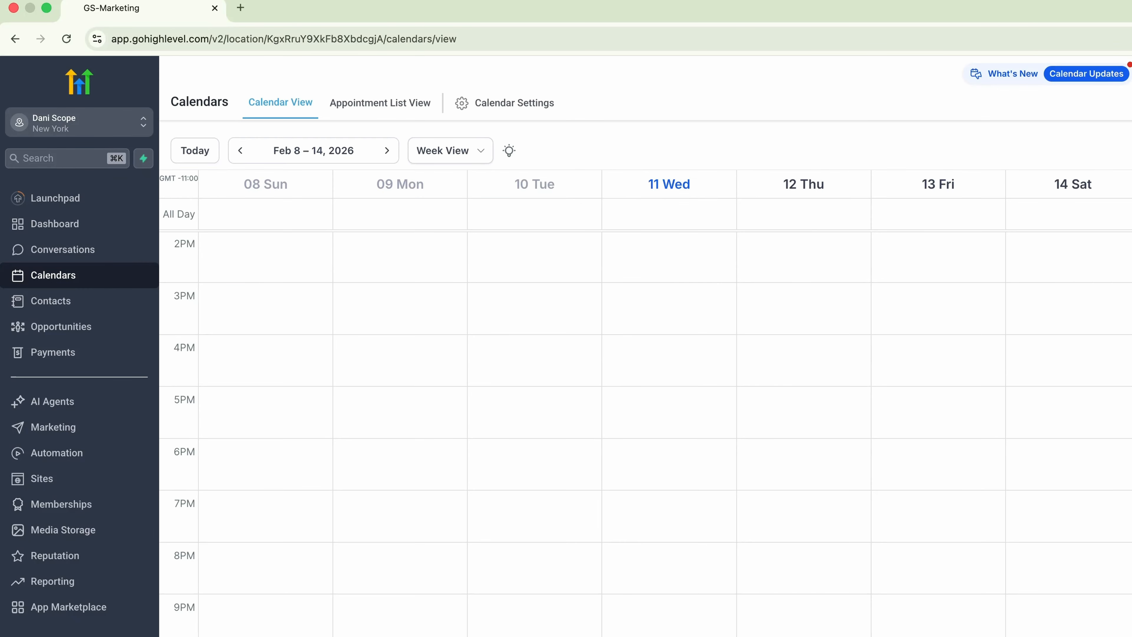
click(473, 110)
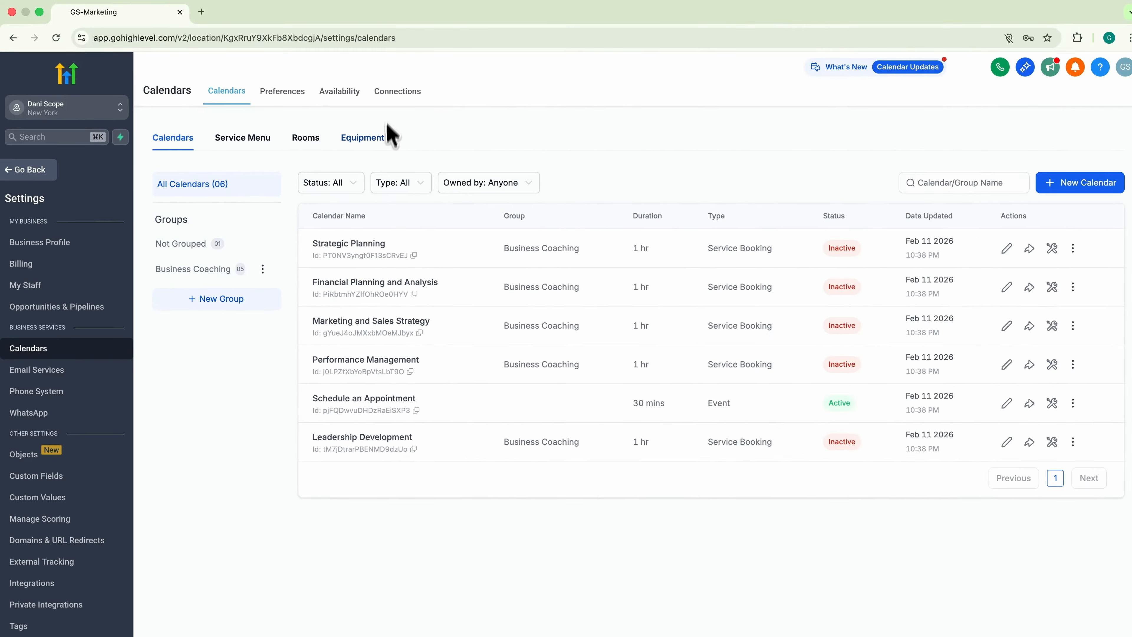
click(392, 90)
click(625, 451)
click(832, 255)
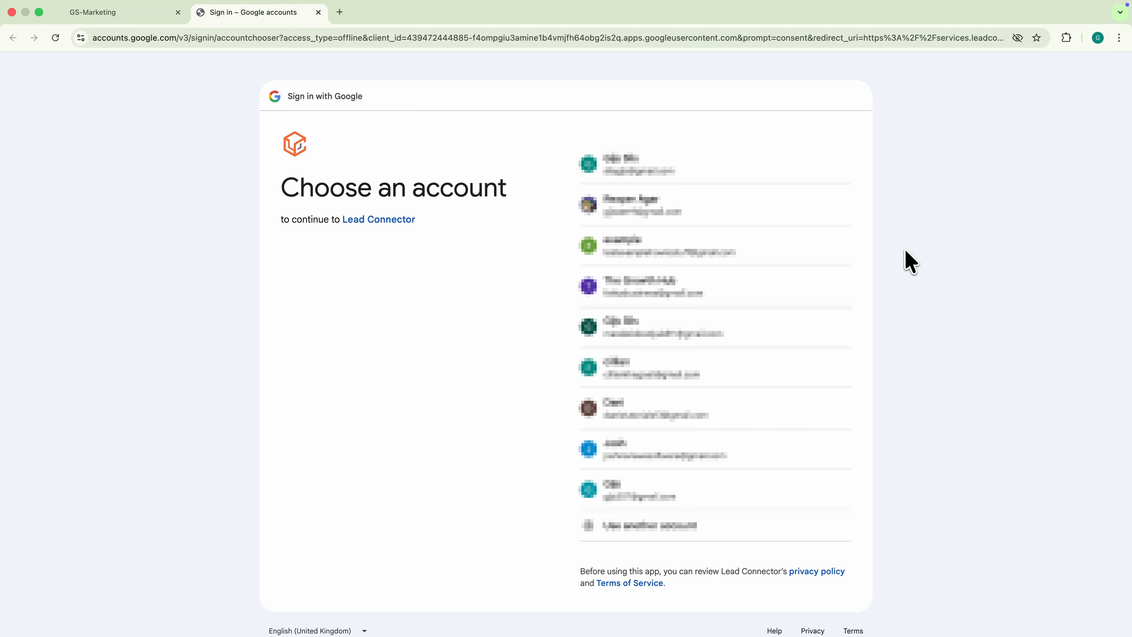
click(698, 414)
click(767, 453)
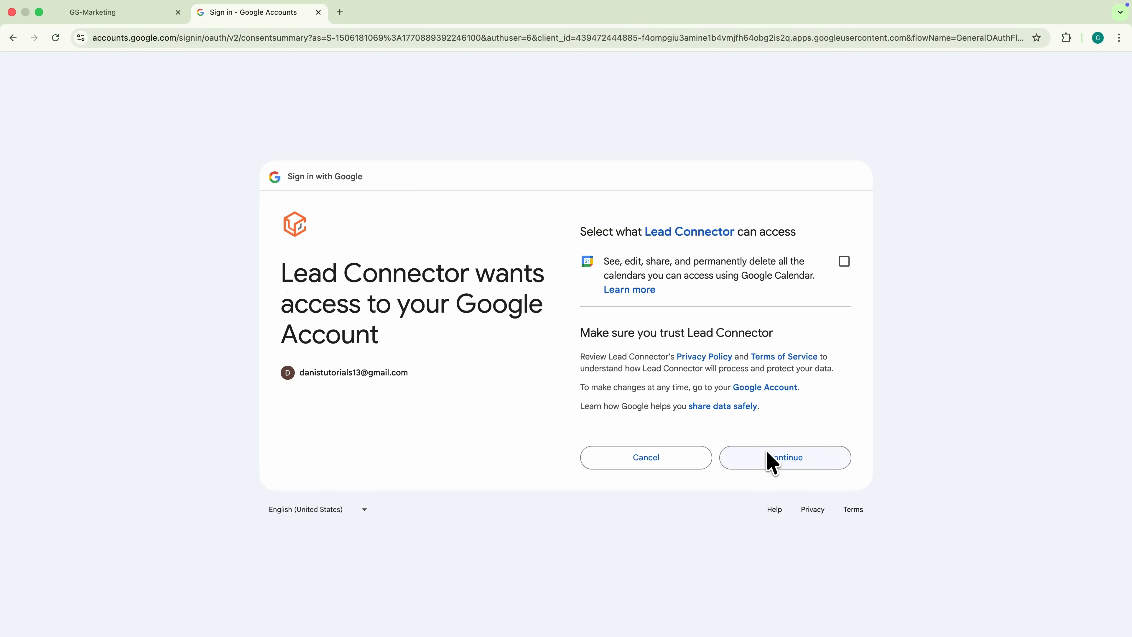
click(844, 263)
click(782, 462)
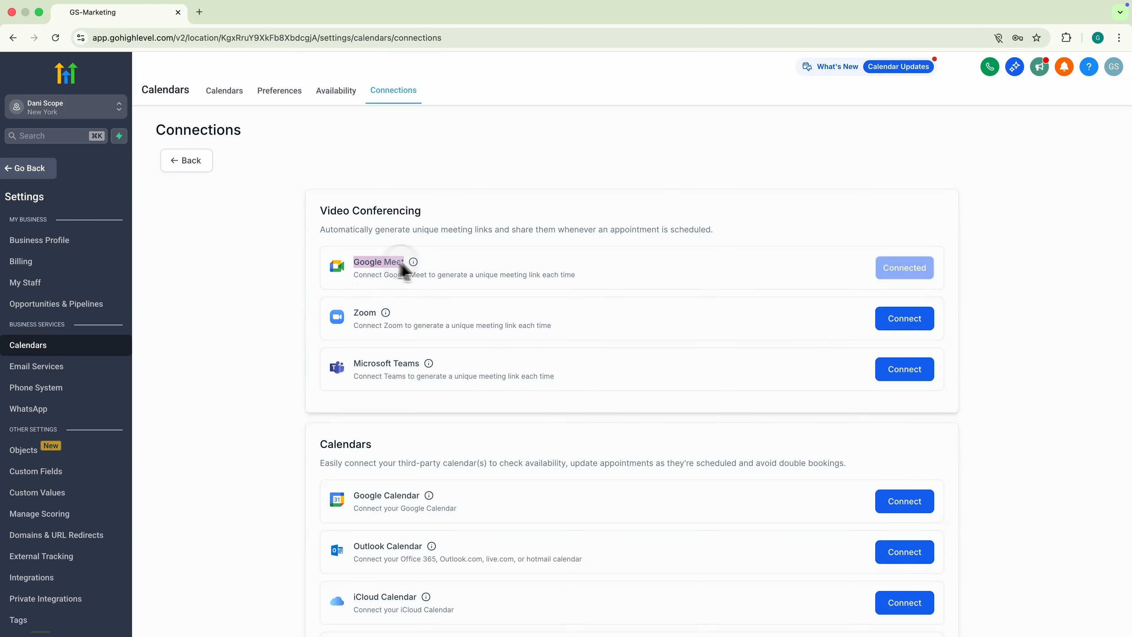
click(195, 384)
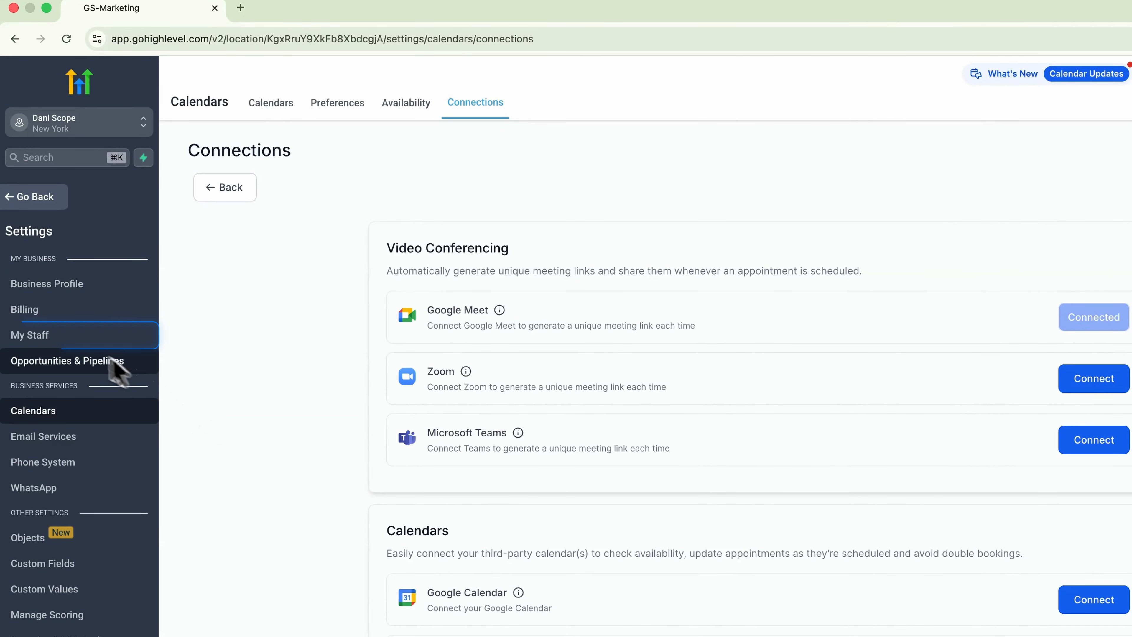
- Begin adding a staff user with the owner's name, then open the availability schedules
click(60, 335)
click(987, 151)
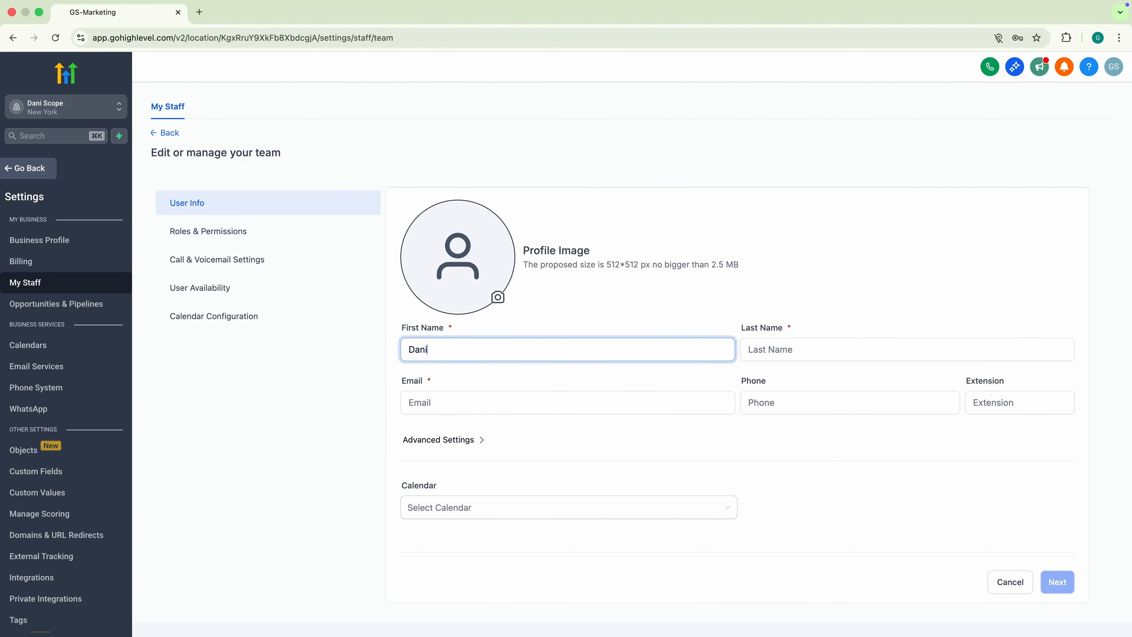
key(Tab)
key(Tab)
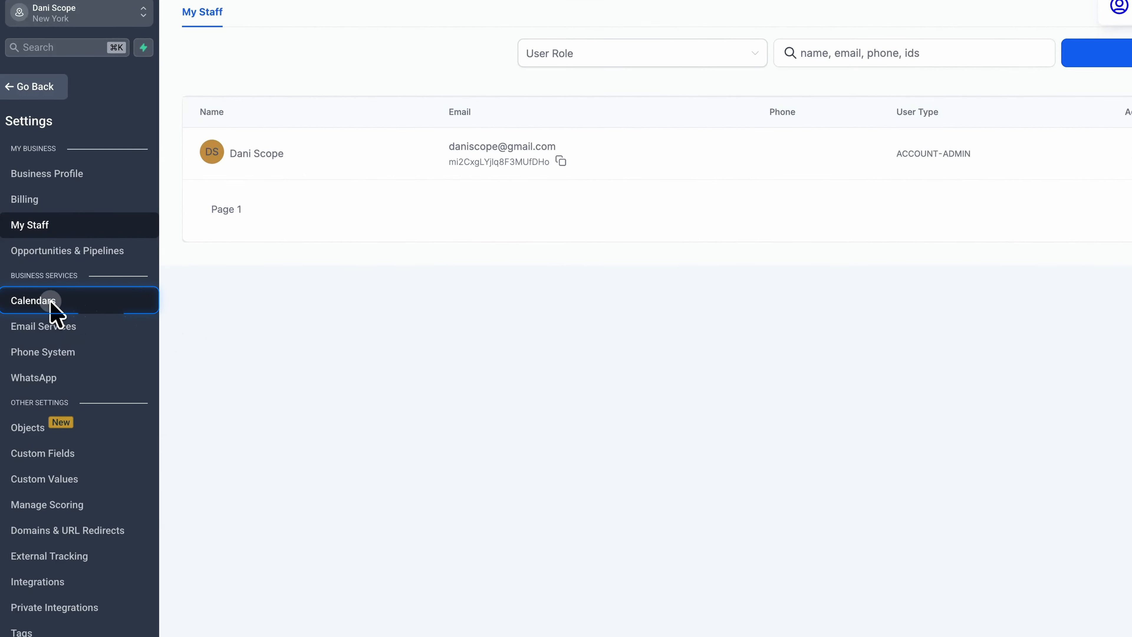
click(51, 301)
click(336, 91)
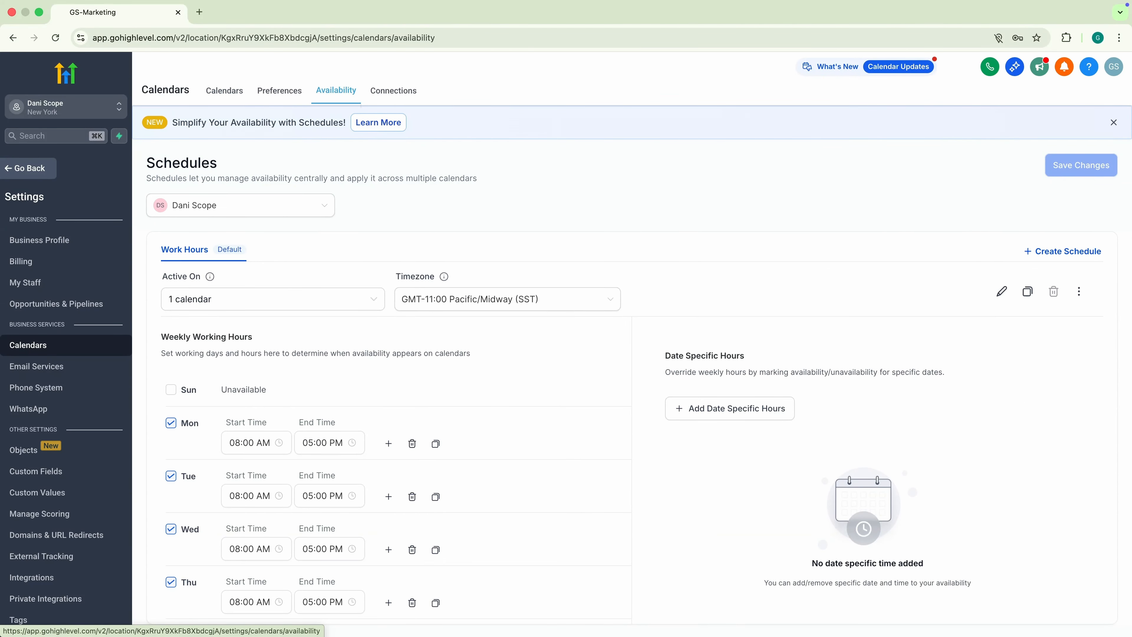
- Set Monday through Friday hours to 09:00 AM–03:00 PM
scroll(261, 374, down, 3)
click(261, 364)
click(237, 408)
click(319, 354)
click(313, 418)
click(249, 416)
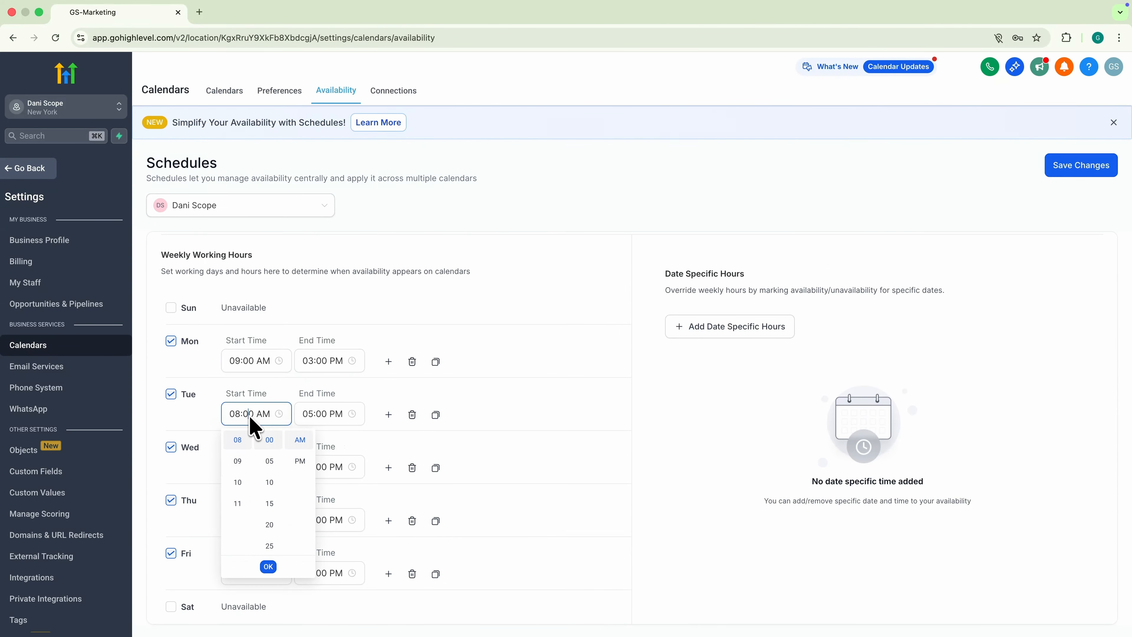
click(238, 461)
click(319, 414)
click(249, 467)
click(238, 514)
click(319, 467)
click(313, 494)
click(249, 520)
click(319, 520)
click(248, 573)
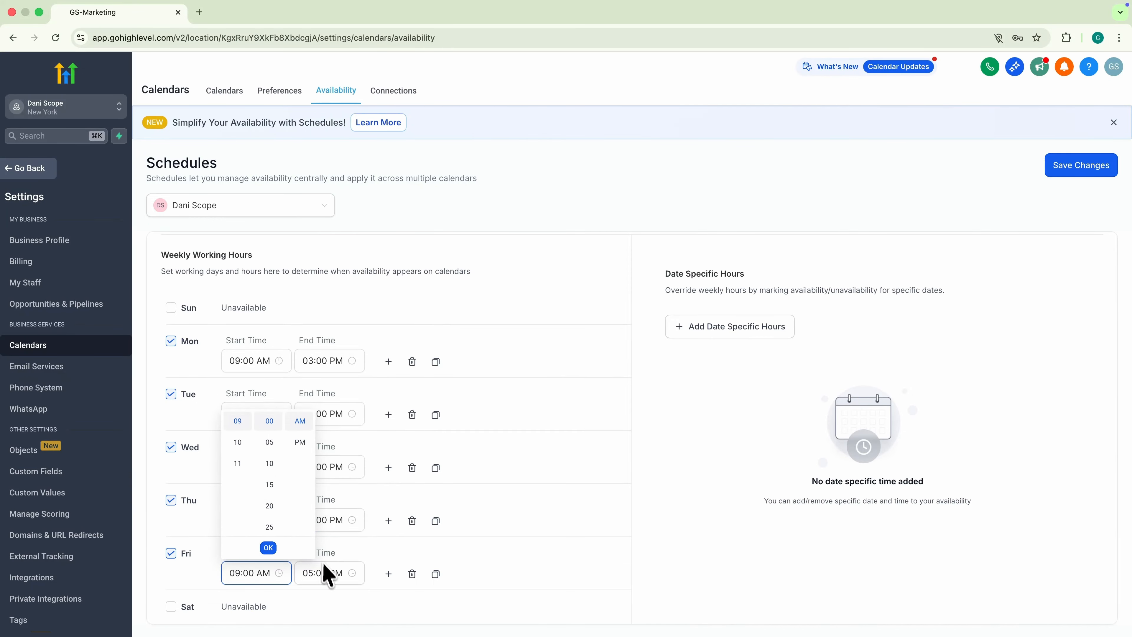
click(323, 573)
- Make Saturday available from 09:00 AM to 01:00 PM
click(171, 594)
click(249, 612)
click(314, 620)
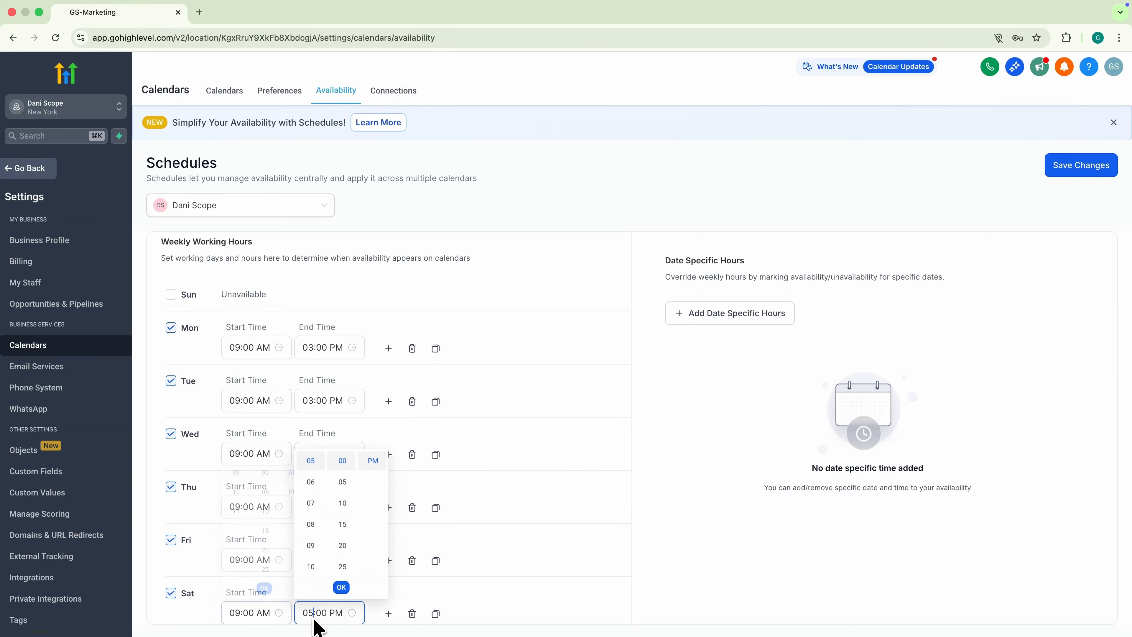
scroll(305, 498, up, 1)
click(308, 466)
click(526, 530)
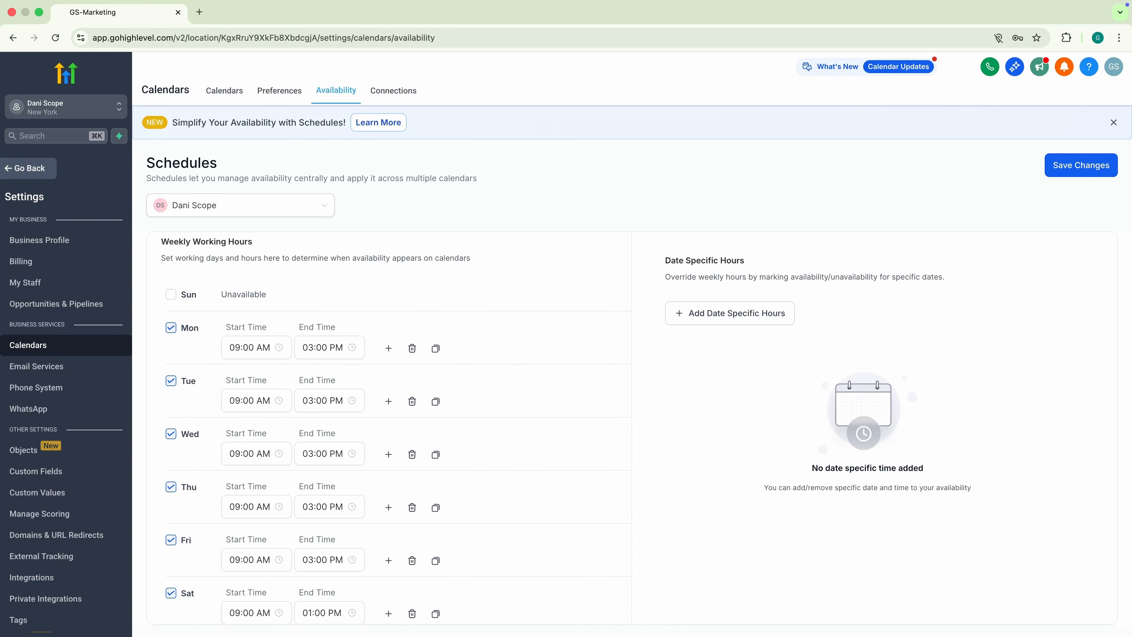
- Split Monday into 09:00 AM–01:00 PM and 02:00 PM–04:00 PM slots
click(389, 349)
click(335, 351)
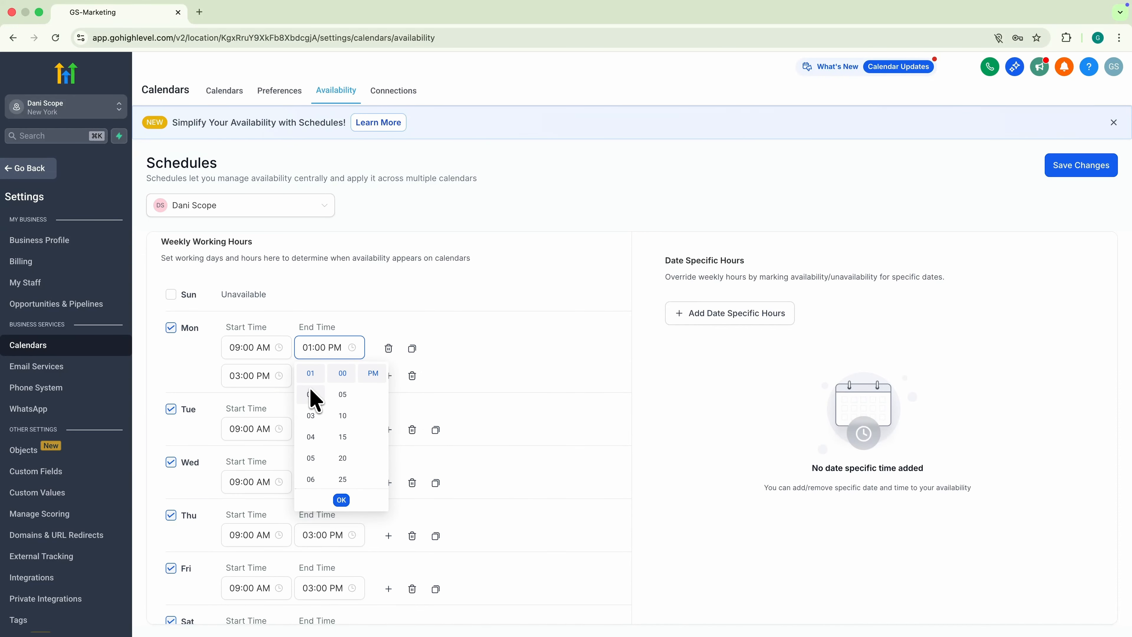
scroll(314, 393, up, 2)
click(312, 394)
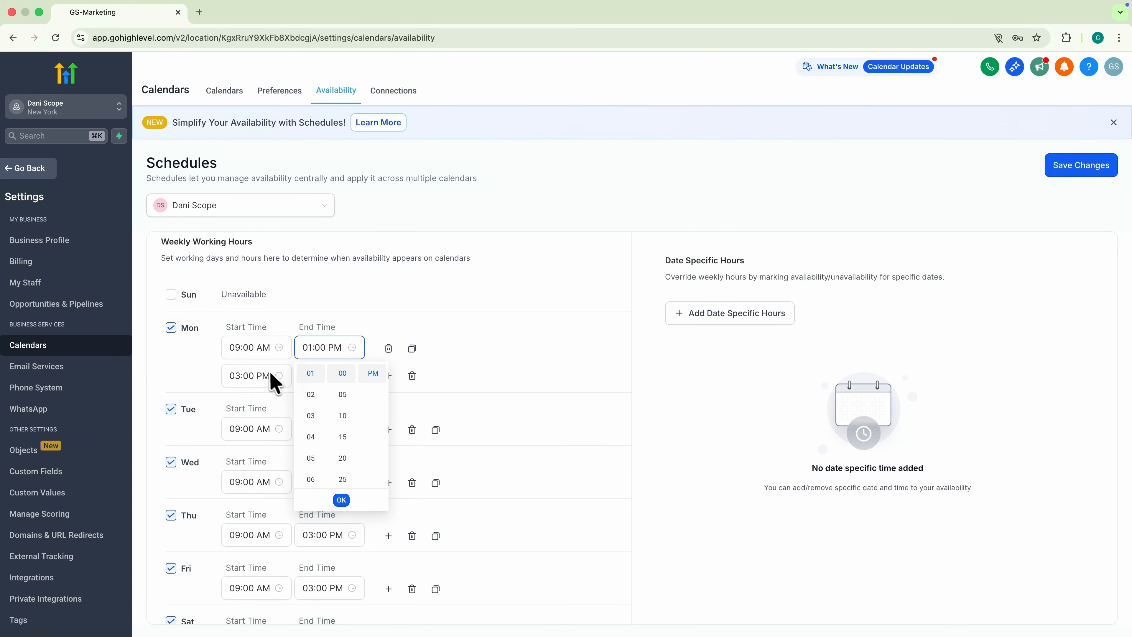
click(270, 376)
scroll(237, 423, up, 1)
click(238, 424)
click(484, 382)
- Mark November 26, 2026 as unavailable and save the availability changes
click(745, 314)
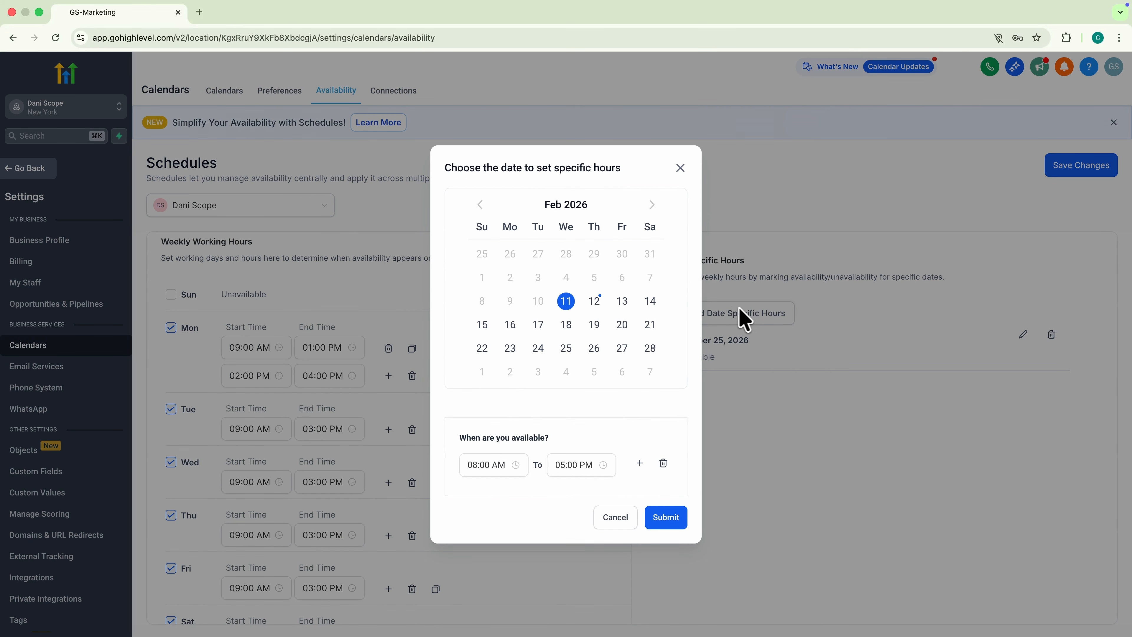
click(652, 205)
click(652, 205)
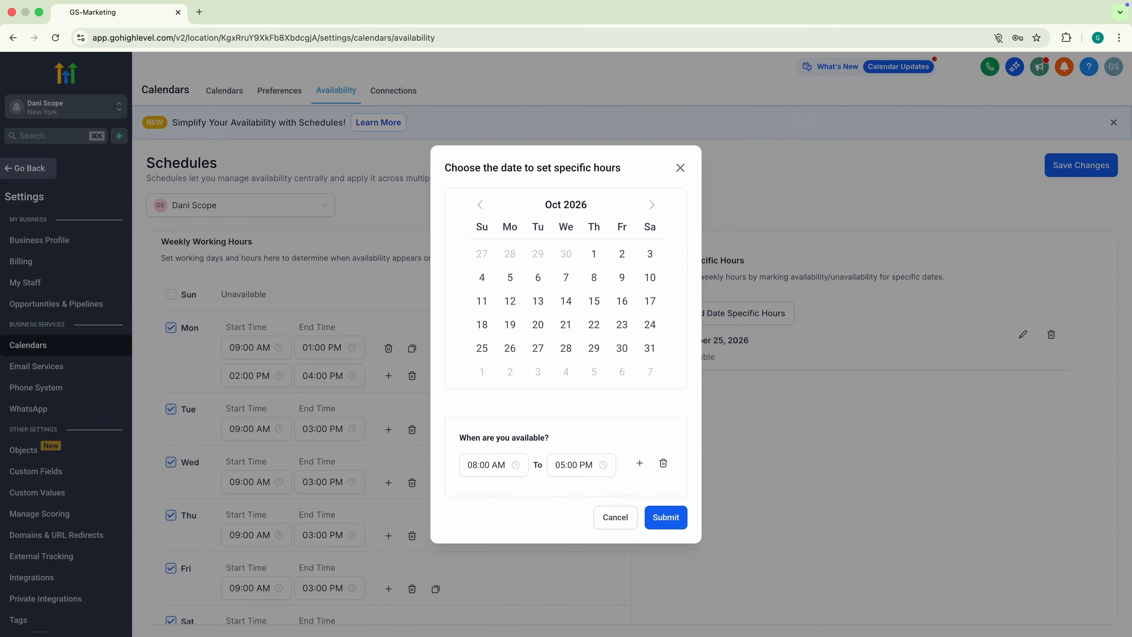
click(664, 466)
click(667, 515)
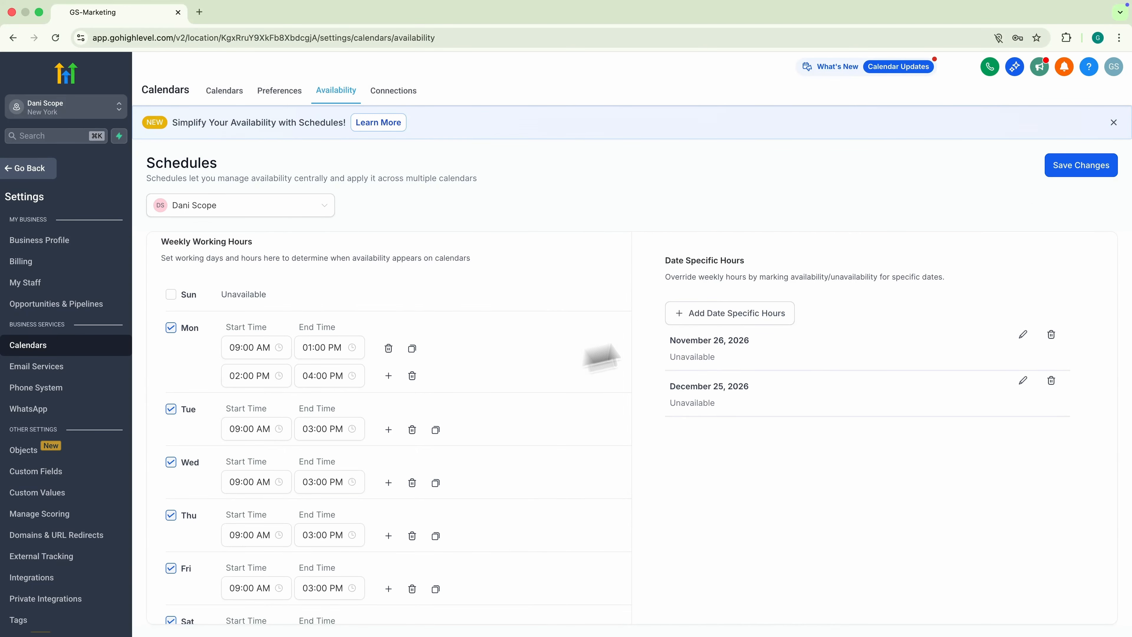
click(1084, 172)
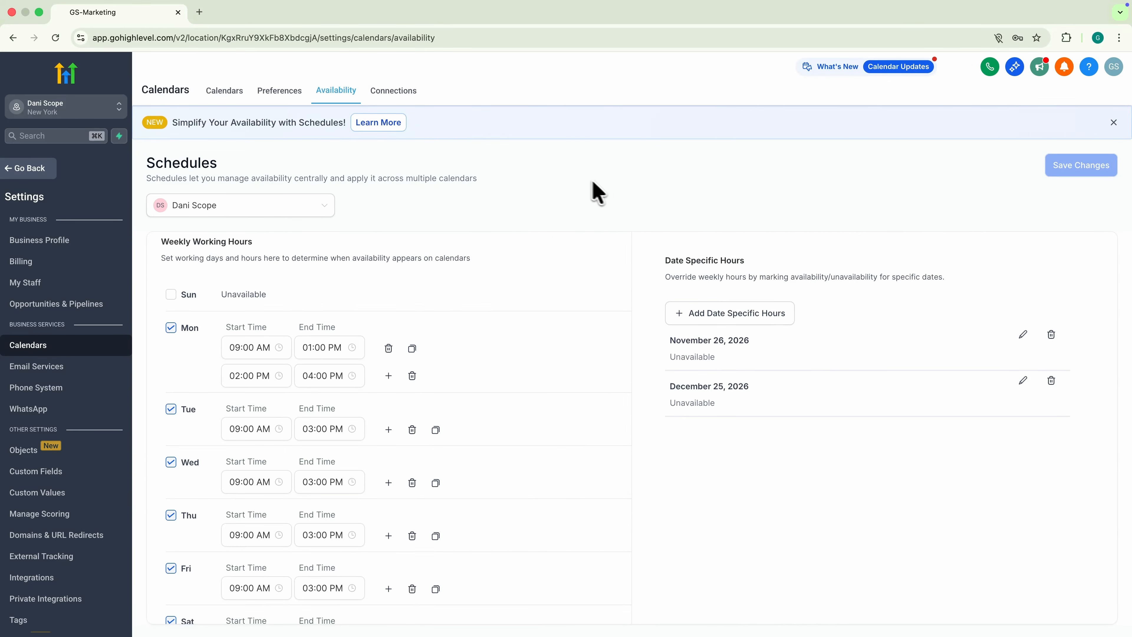
- Create a Personal Booking calendar named Discovery Call assigned to the team member, then go back
click(224, 93)
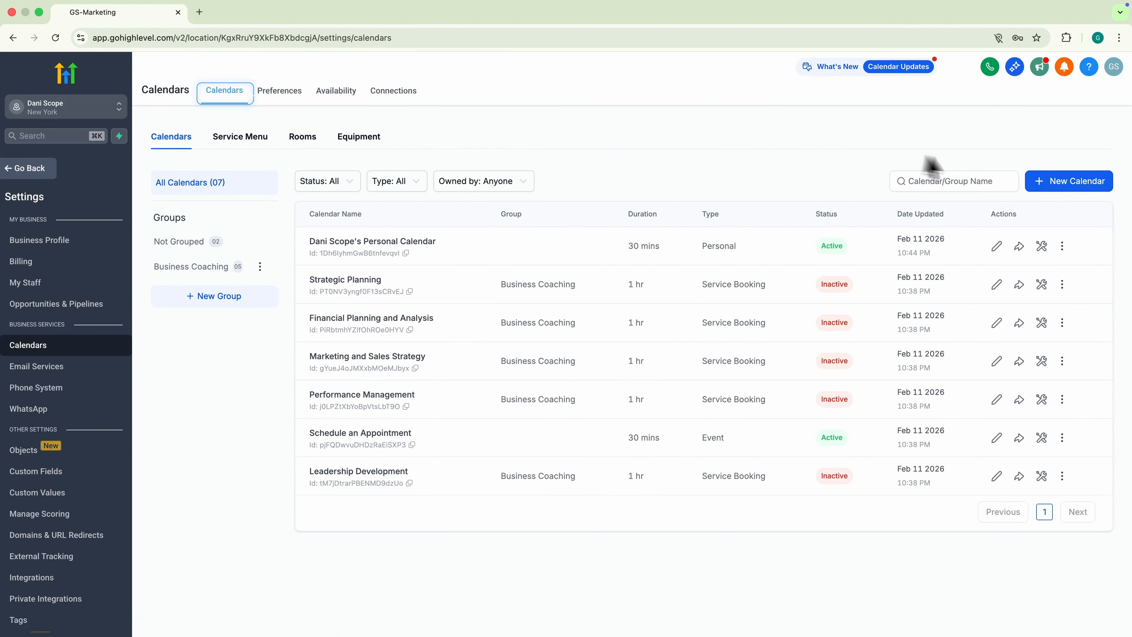
click(1062, 185)
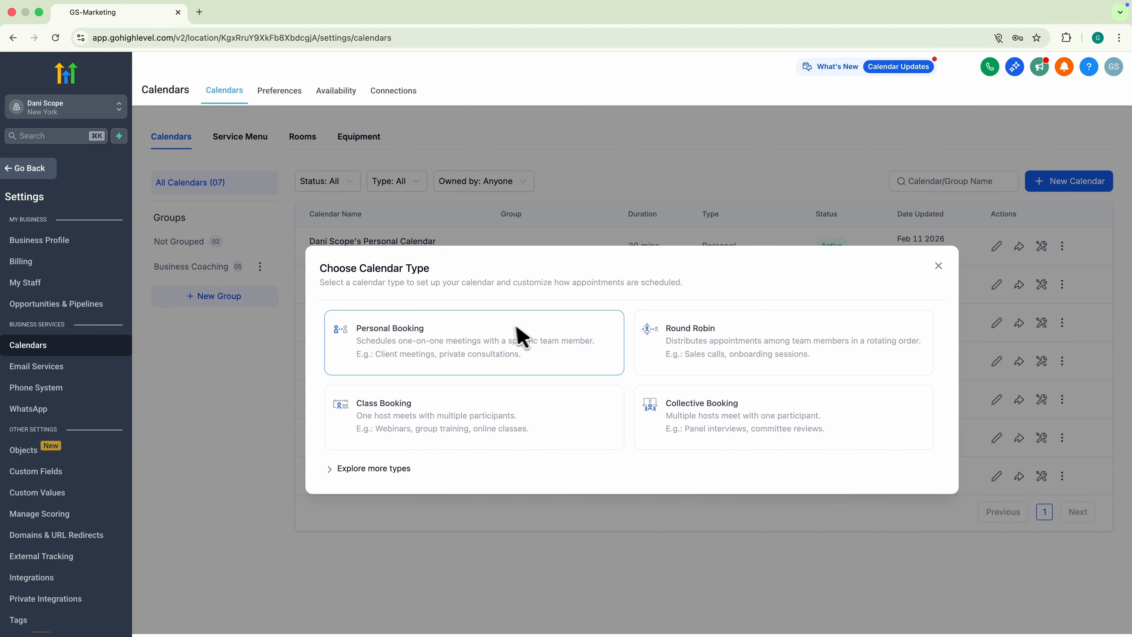
click(502, 341)
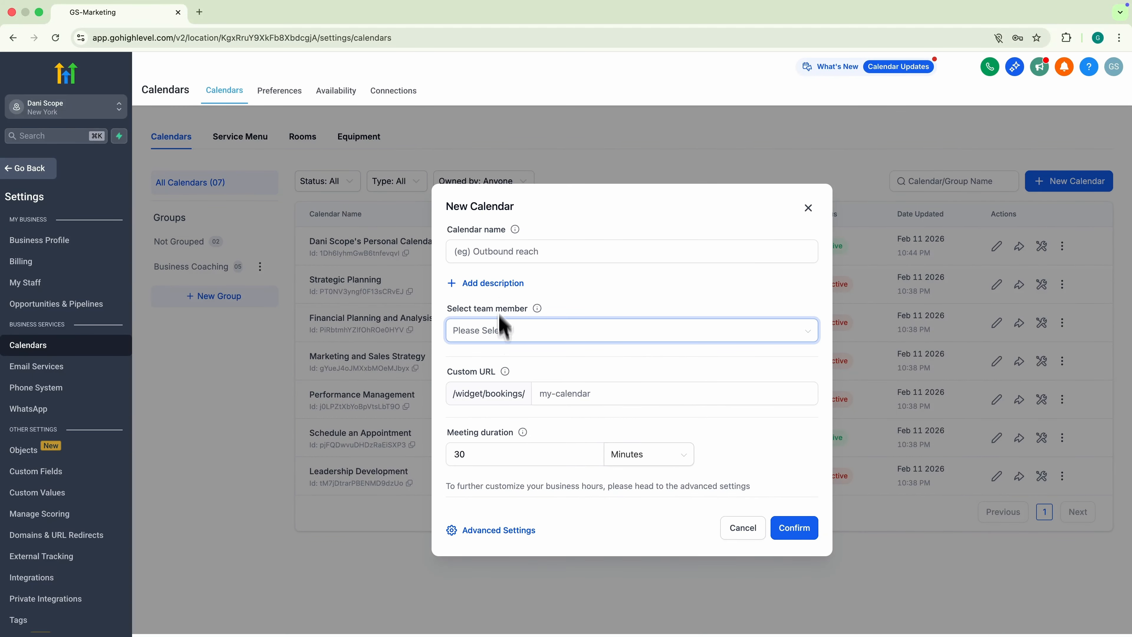
click(501, 254)
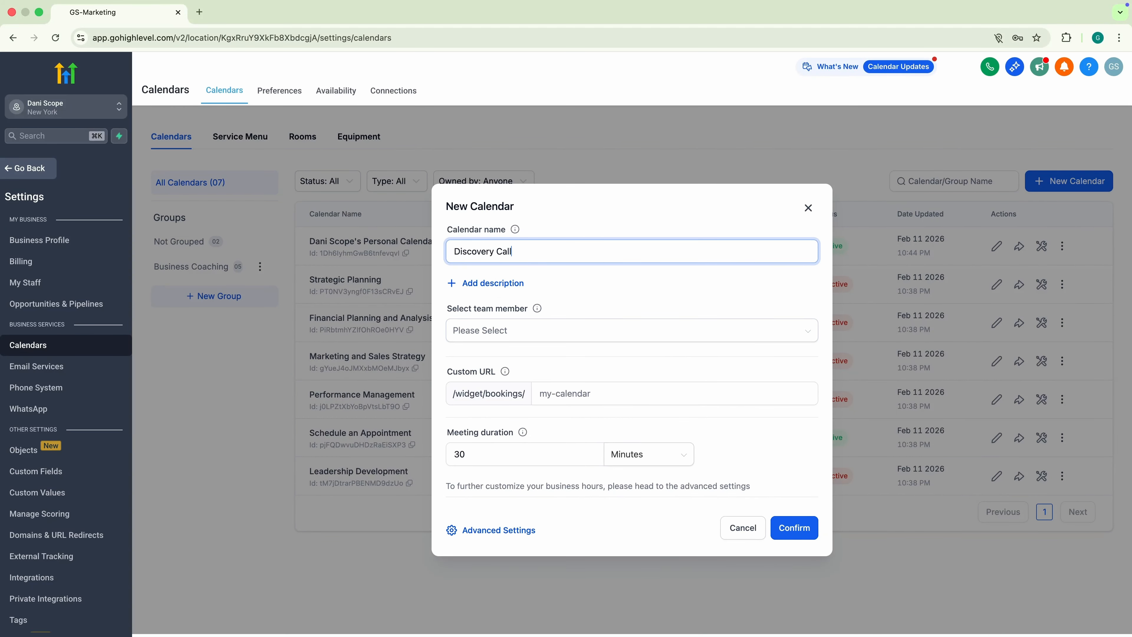
click(481, 332)
click(479, 357)
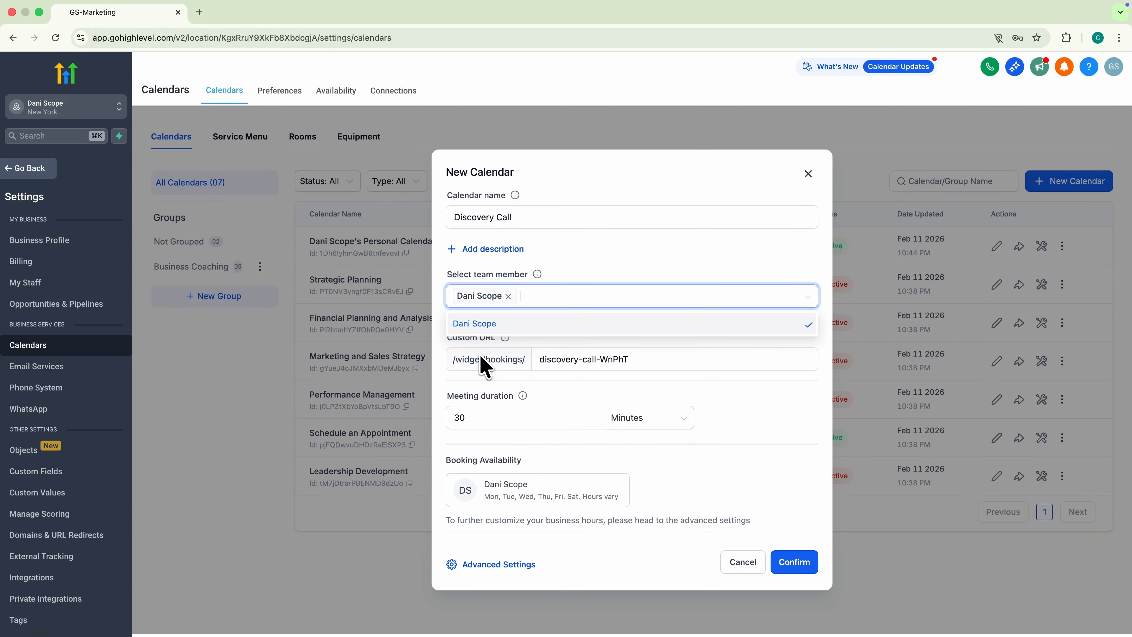
click(561, 395)
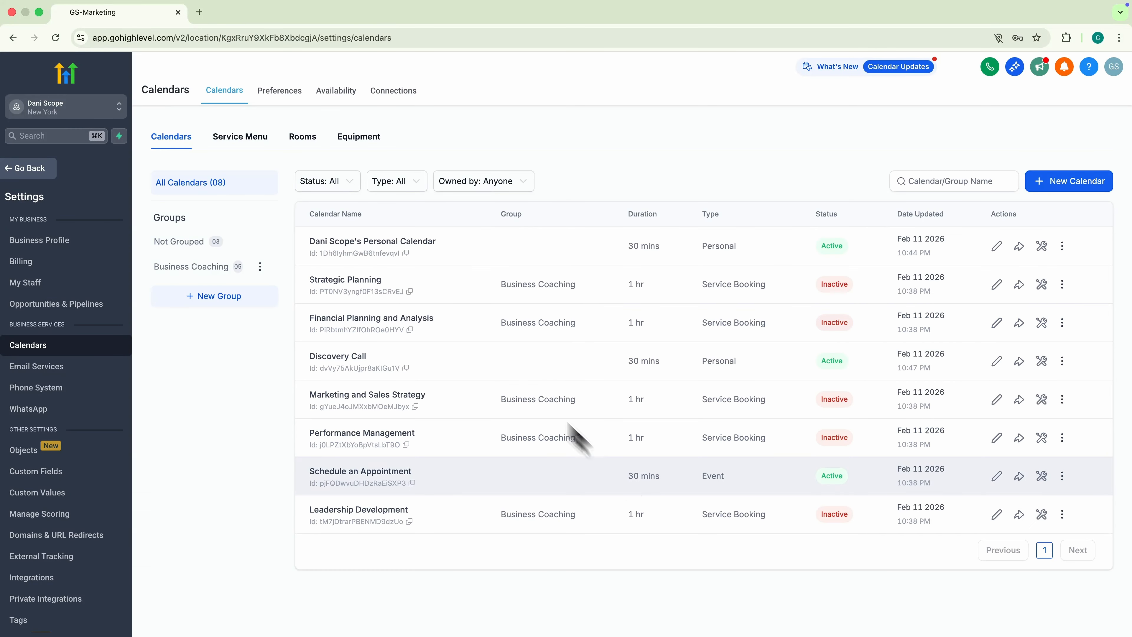
click(16, 179)
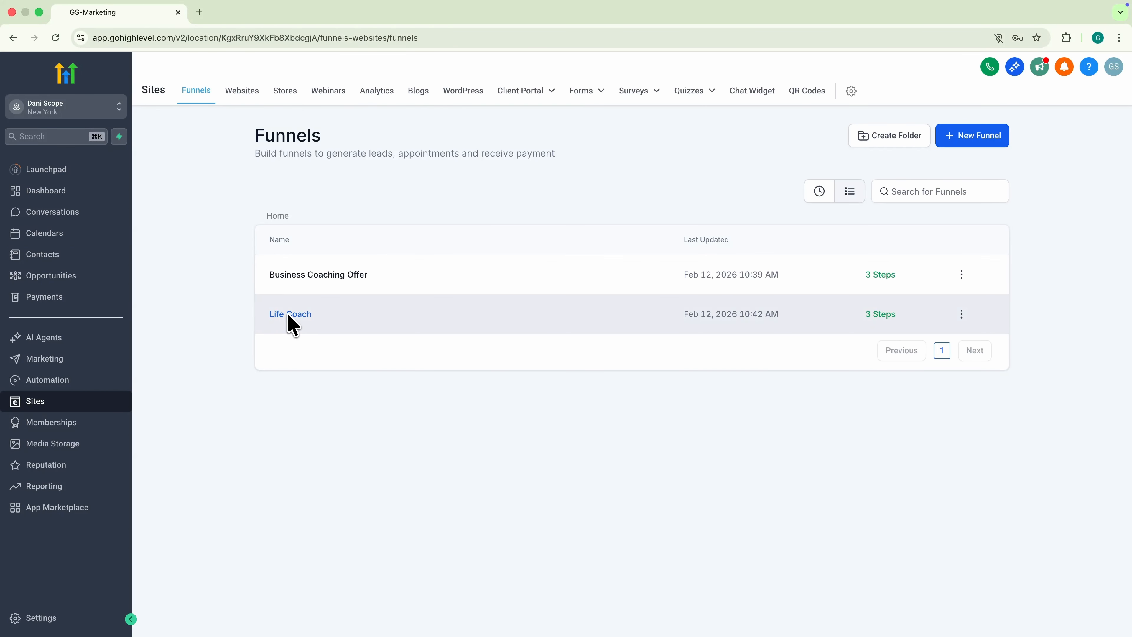
- Add a Calendar element to the popup on the Life Coach funnel's Offer page
click(287, 315)
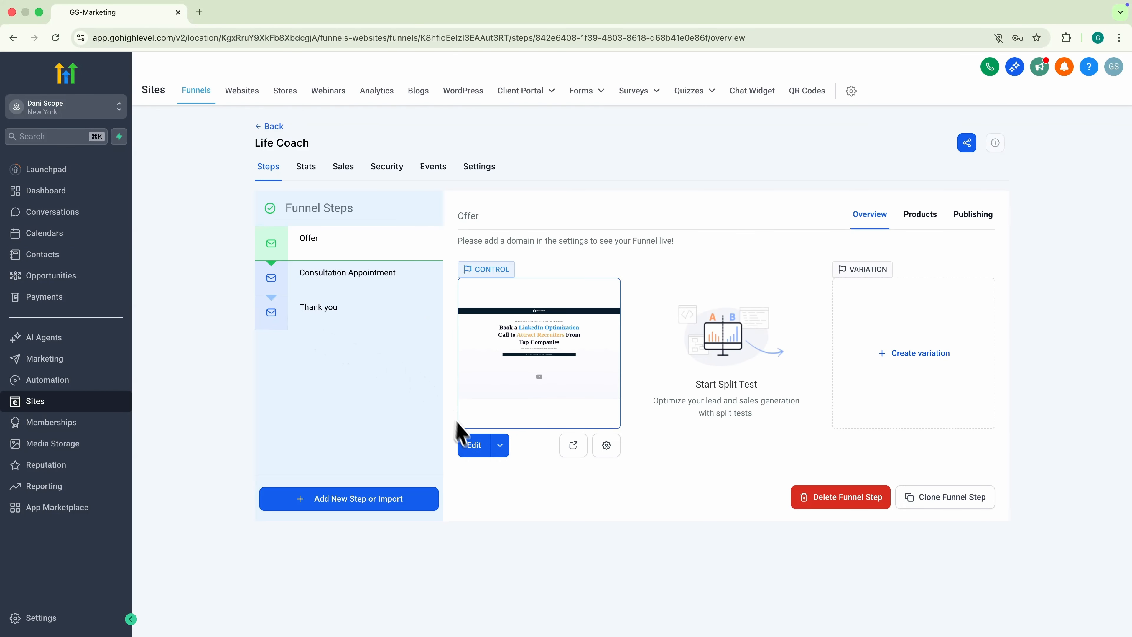
click(472, 445)
click(990, 191)
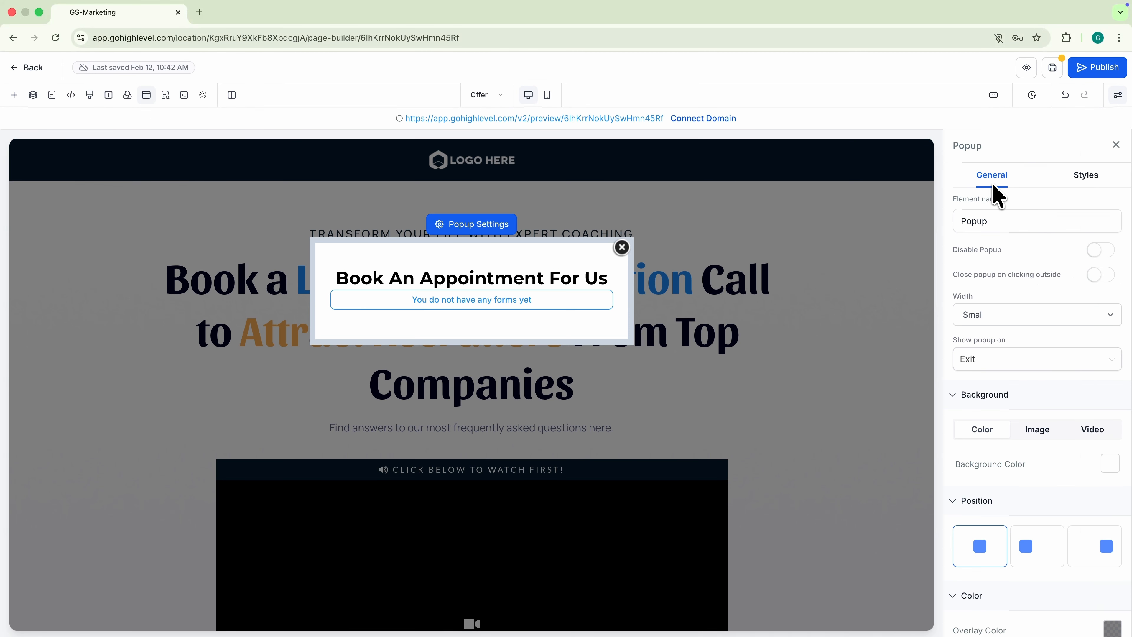
click(471, 287)
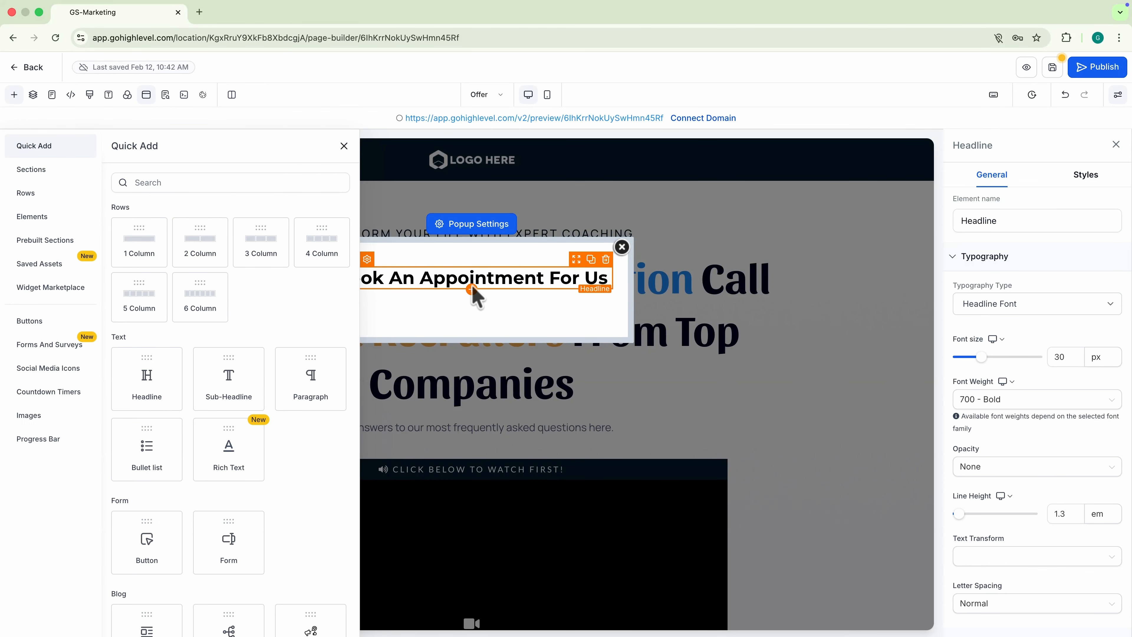
click(230, 183)
text(calendar)
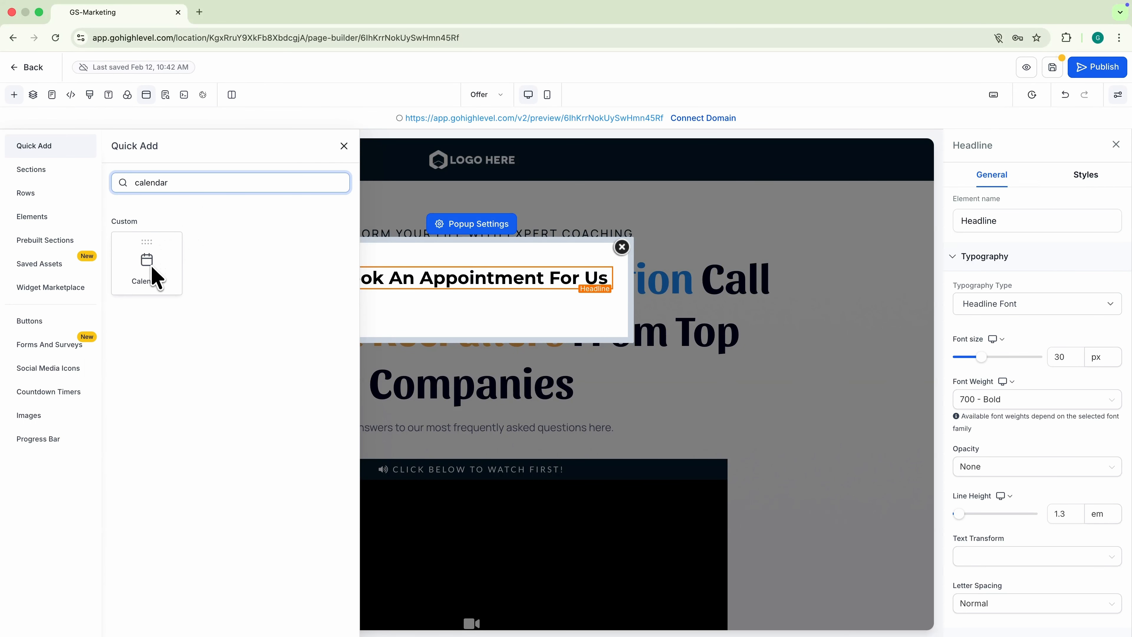
click(156, 276)
- Embed the Discovery Call calendar and set its redirect action to Go to Next step
click(502, 332)
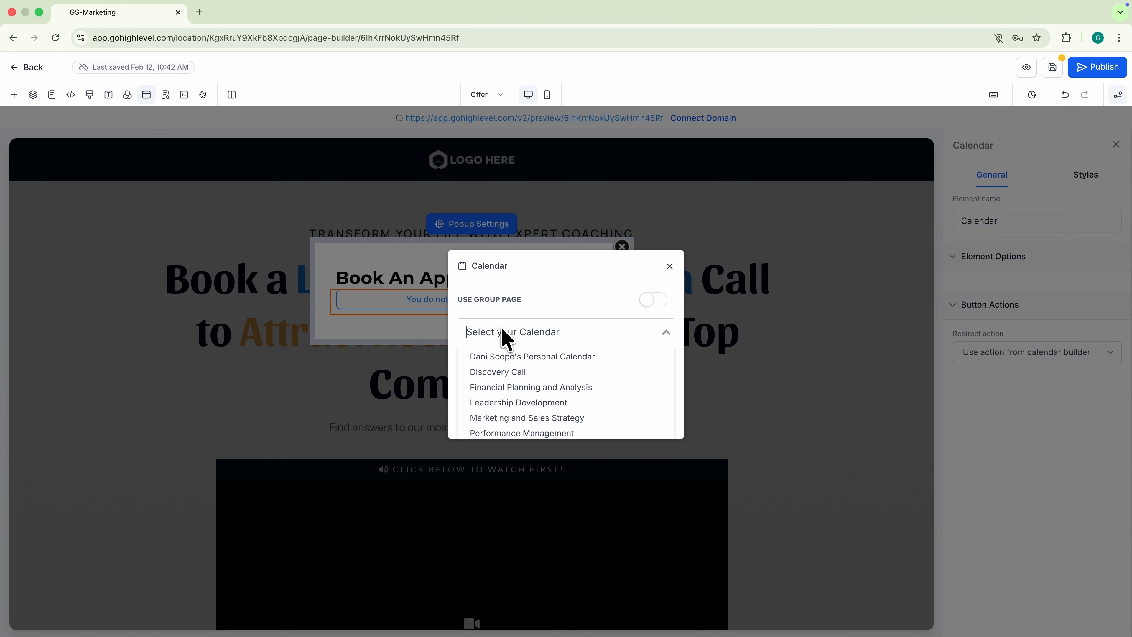
click(506, 372)
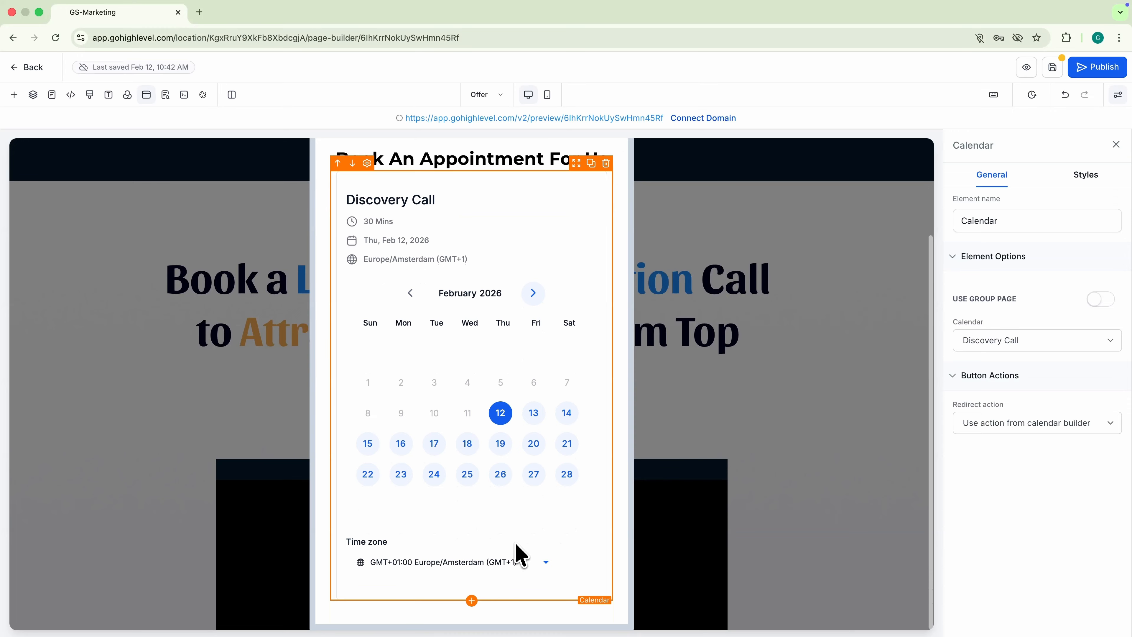
scroll(520, 555, up, 2)
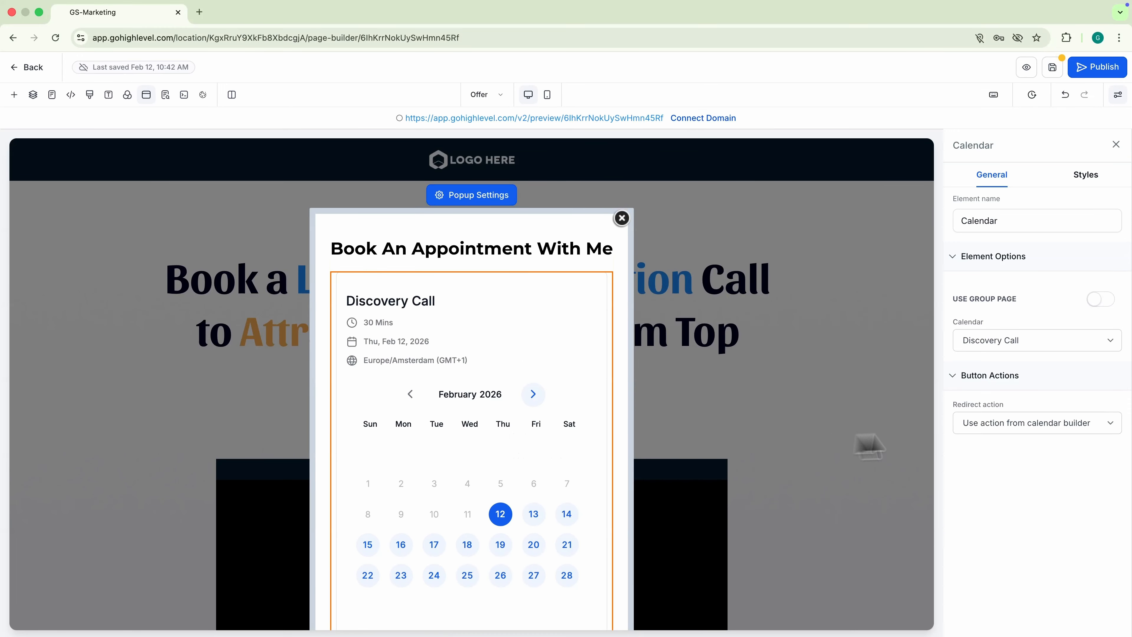
click(1008, 423)
click(1010, 448)
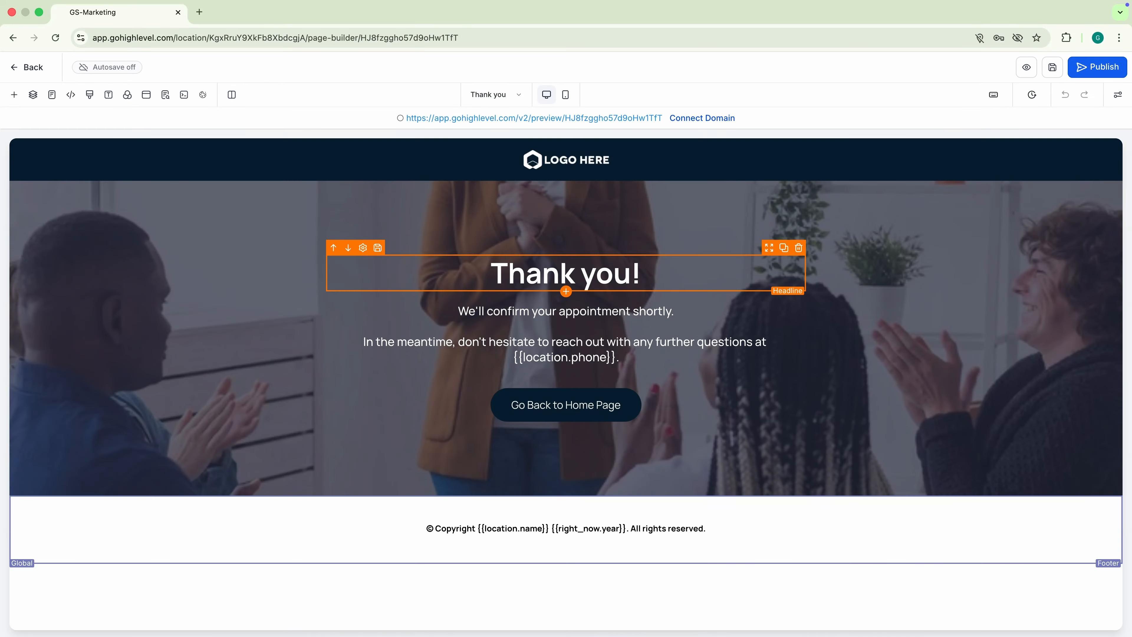
triple_click(541, 317)
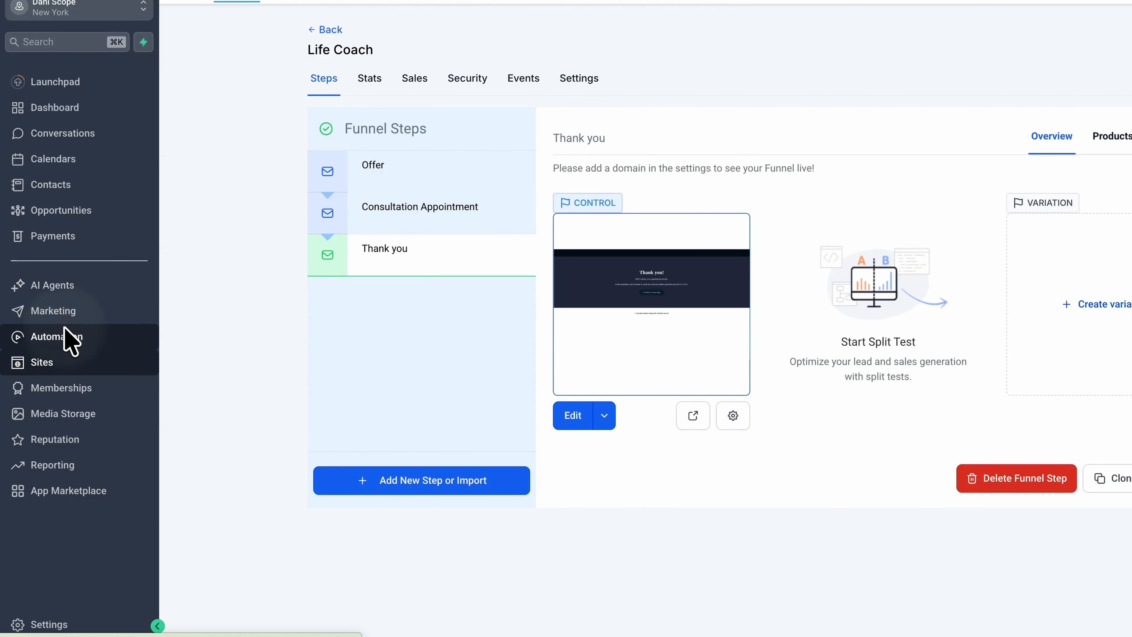
- Open the Marketing Workflows folder under Automation
click(64, 330)
click(273, 276)
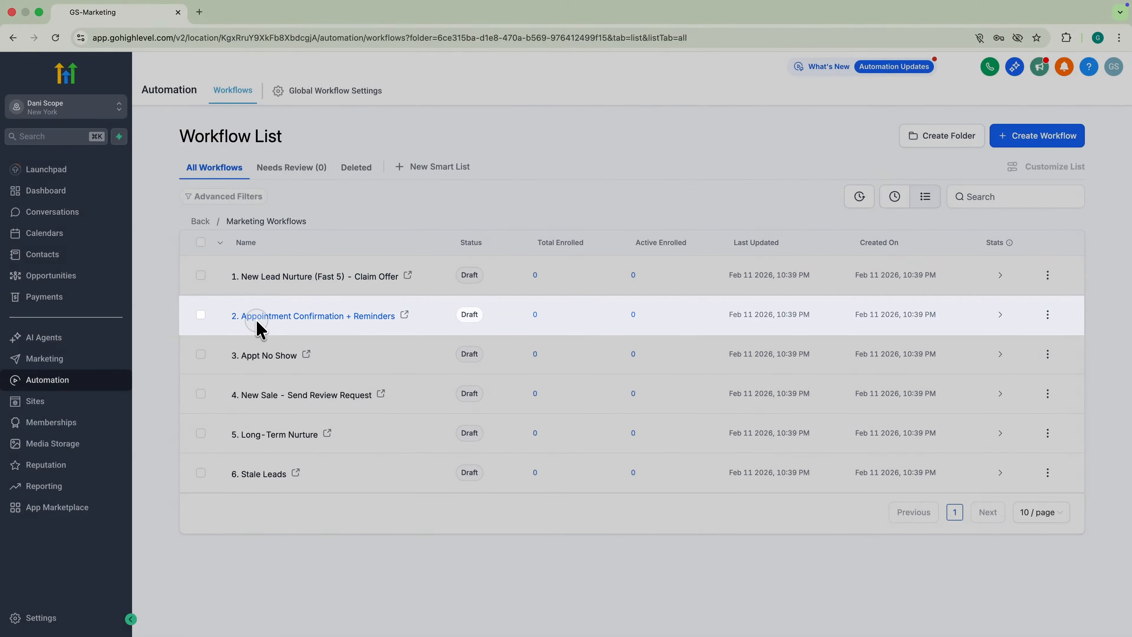
- Inspect the 2. Appointment Confirmation + Reminders steps, then open 3. Appt No Show
click(261, 323)
scroll(387, 374, down, 10)
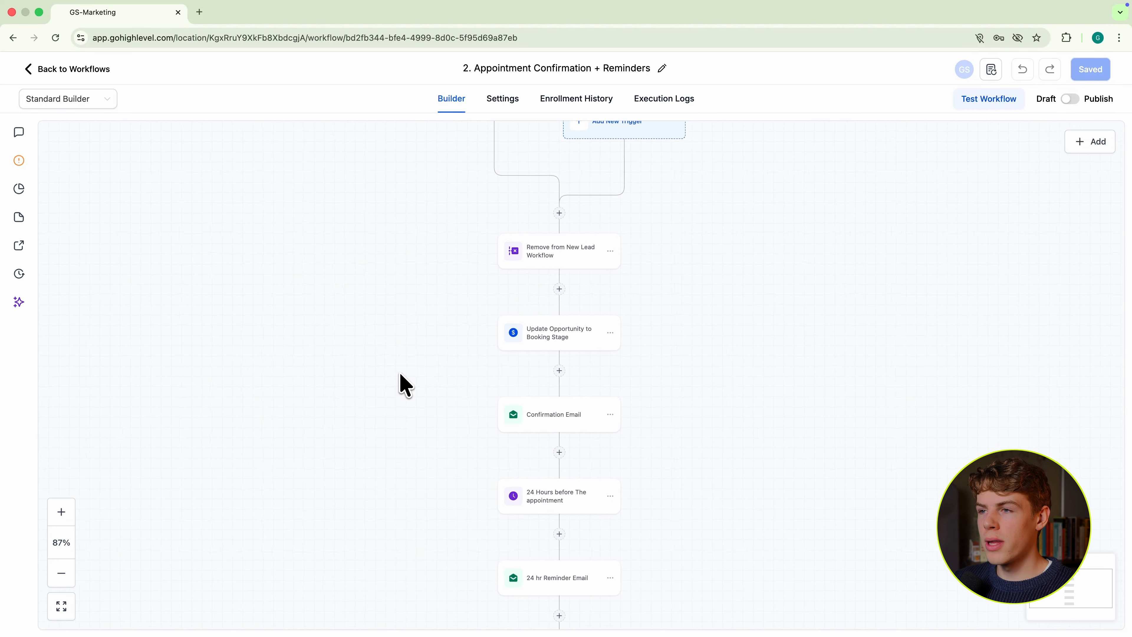
drag(395, 372, 469, 323)
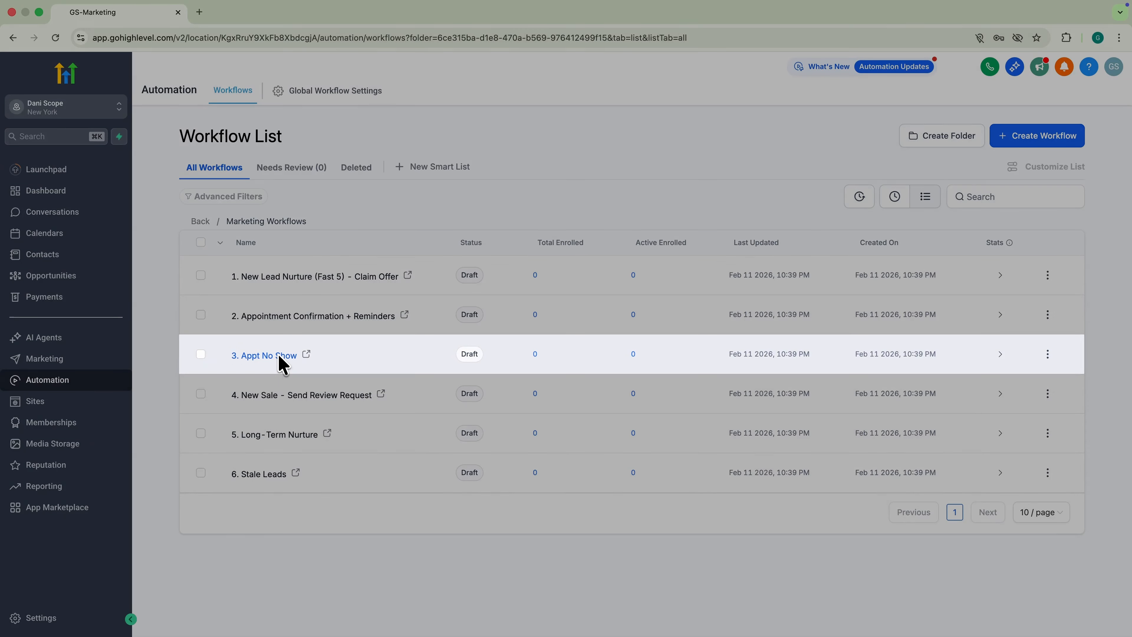
click(279, 357)
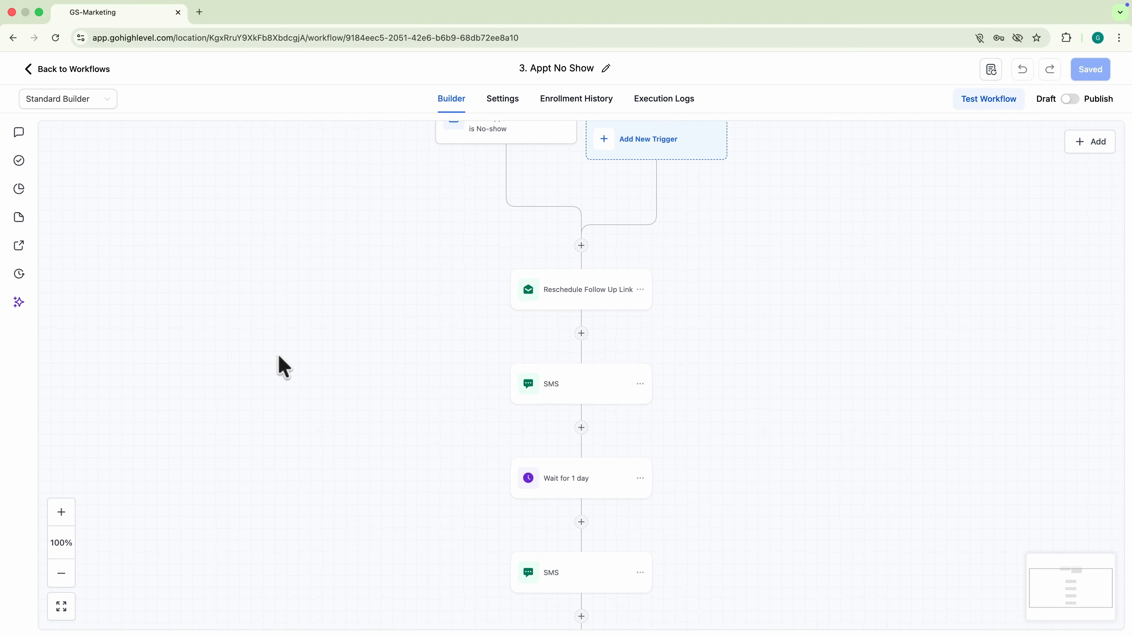
scroll(344, 382, down, 3)
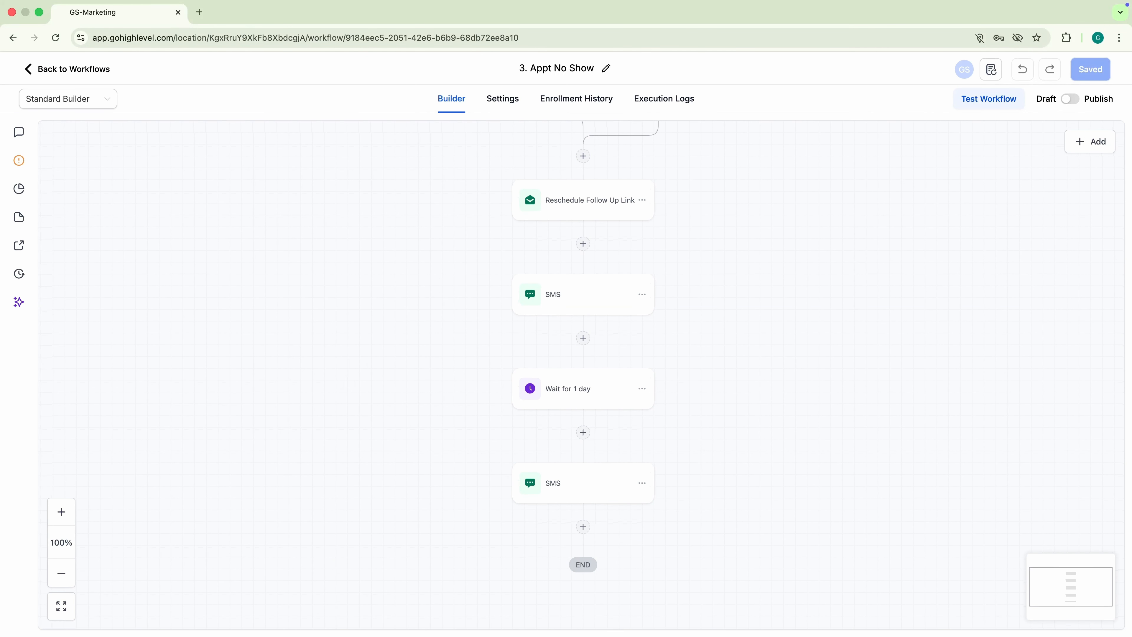